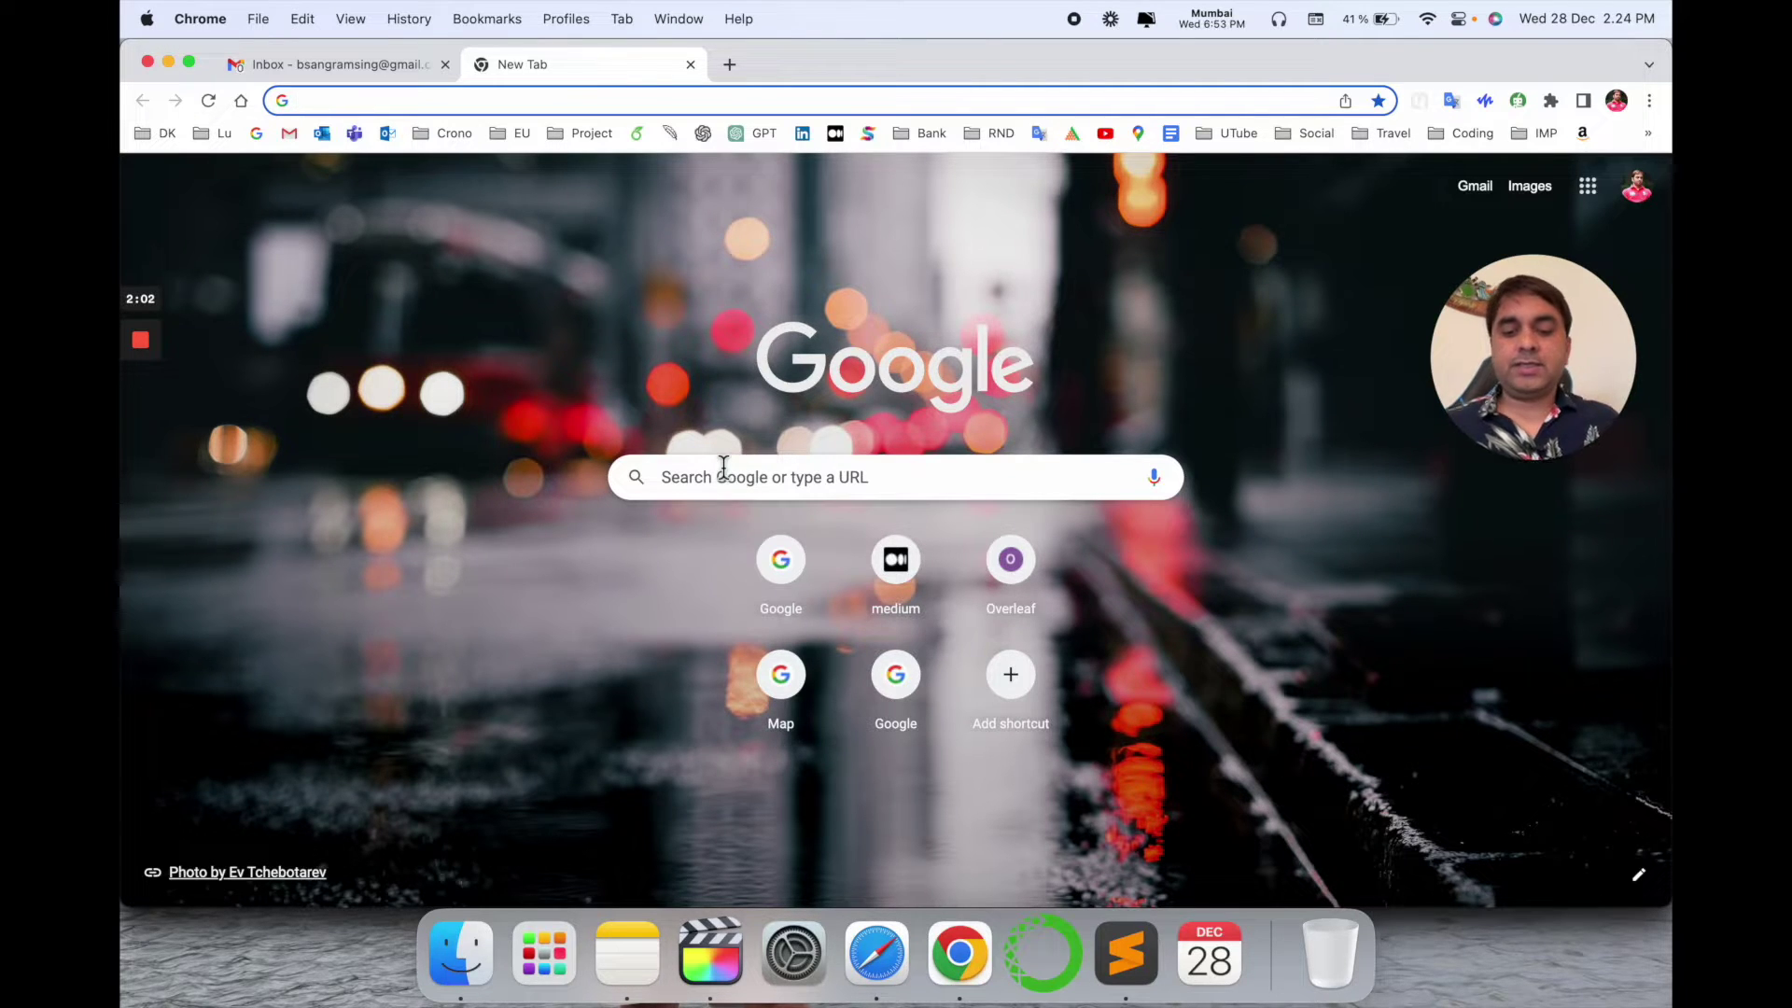
# Open chat.openai.com from Google in Chrome and continue to the ChatGPT login page.
pyautogui.click(778, 558)
pyautogui.write('chat.openai.com/')
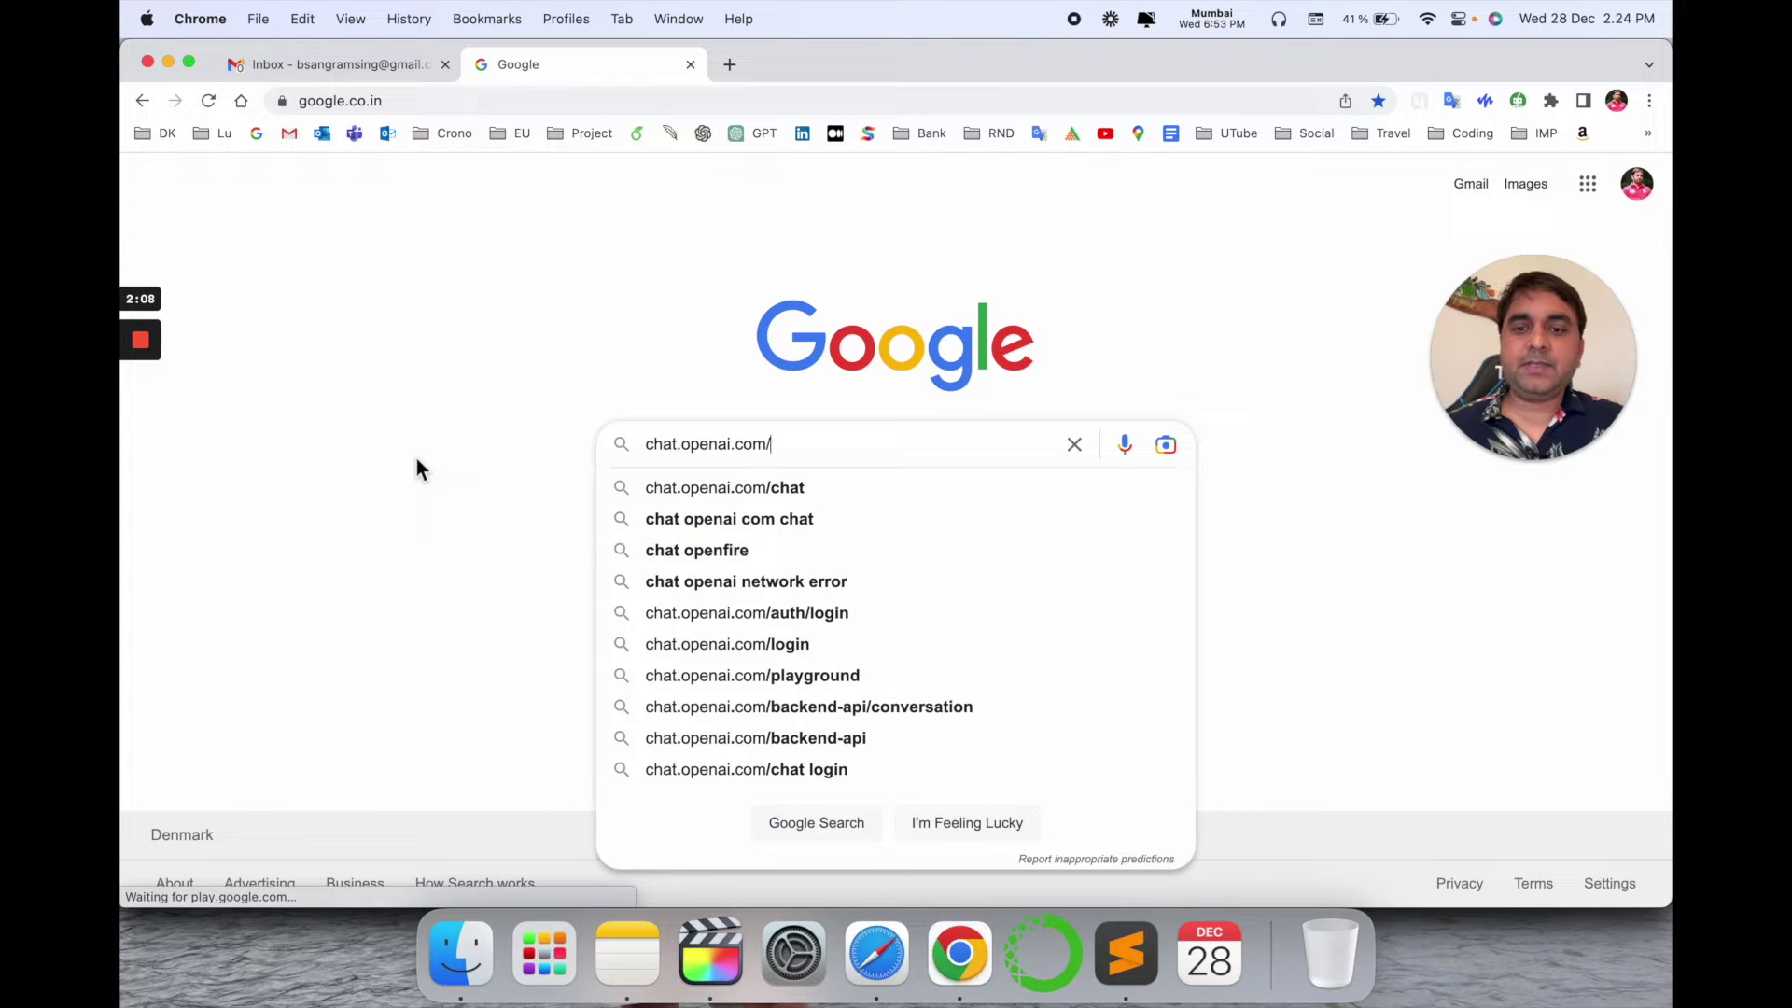
pyautogui.press('Return')
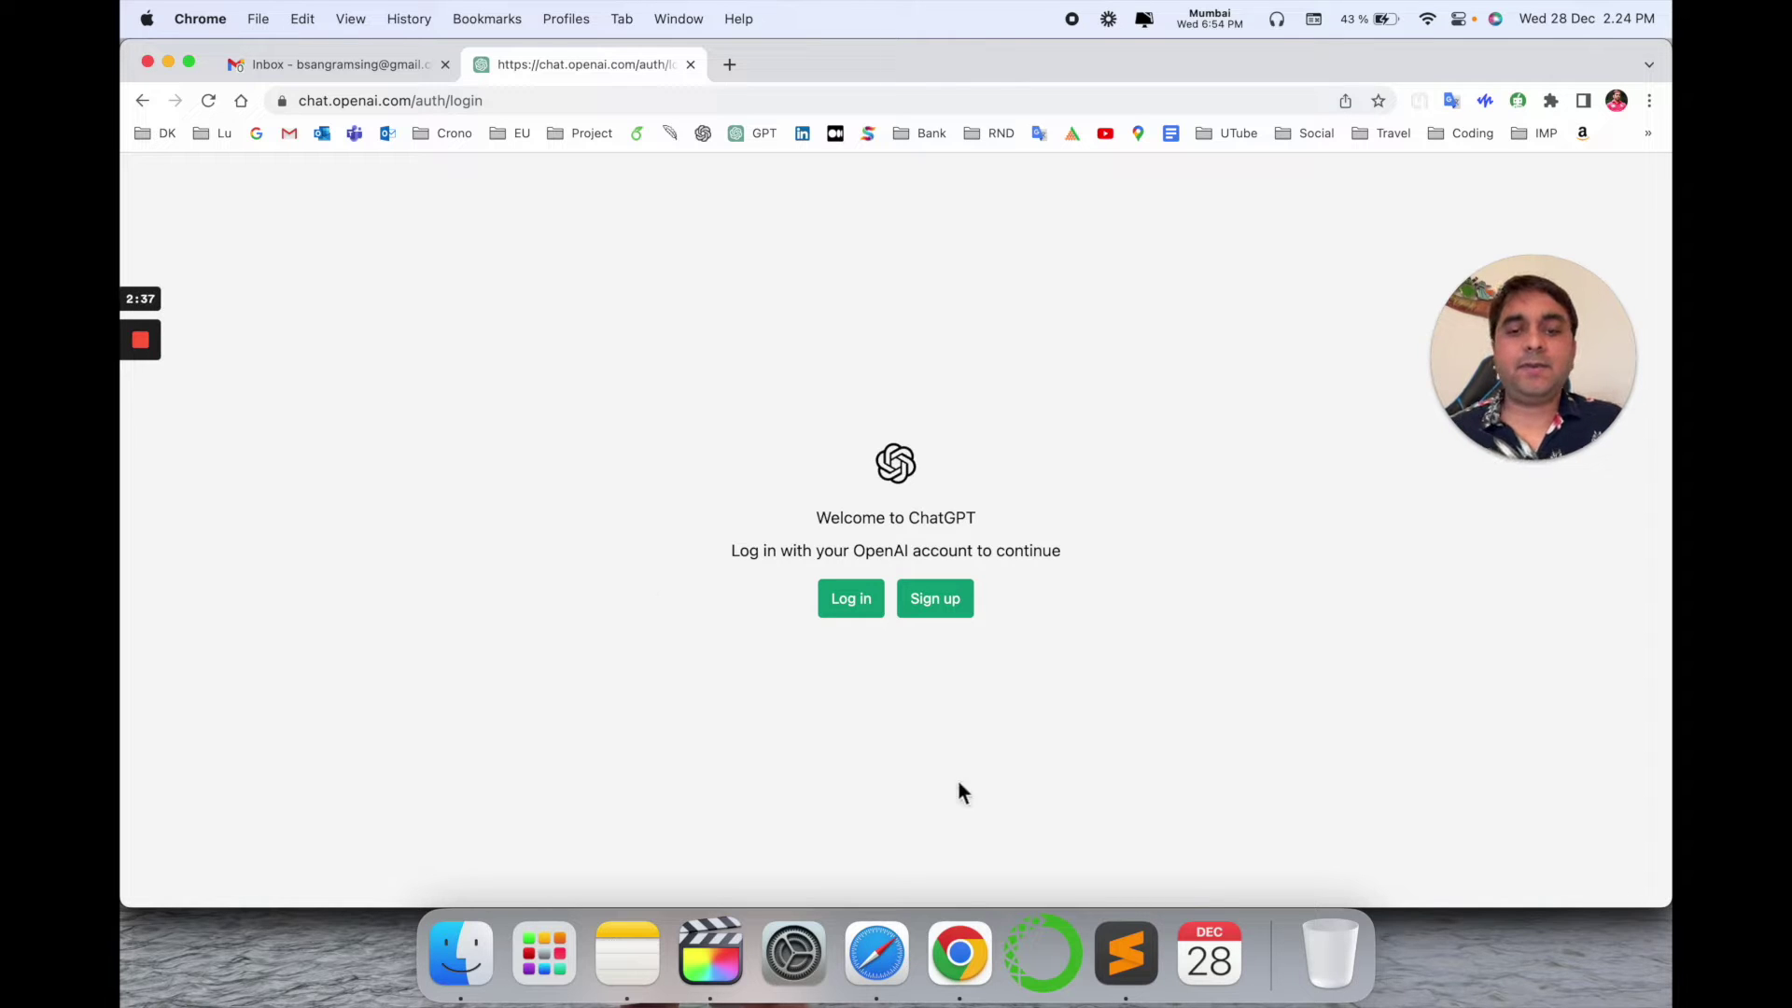
pyautogui.click(867, 611)
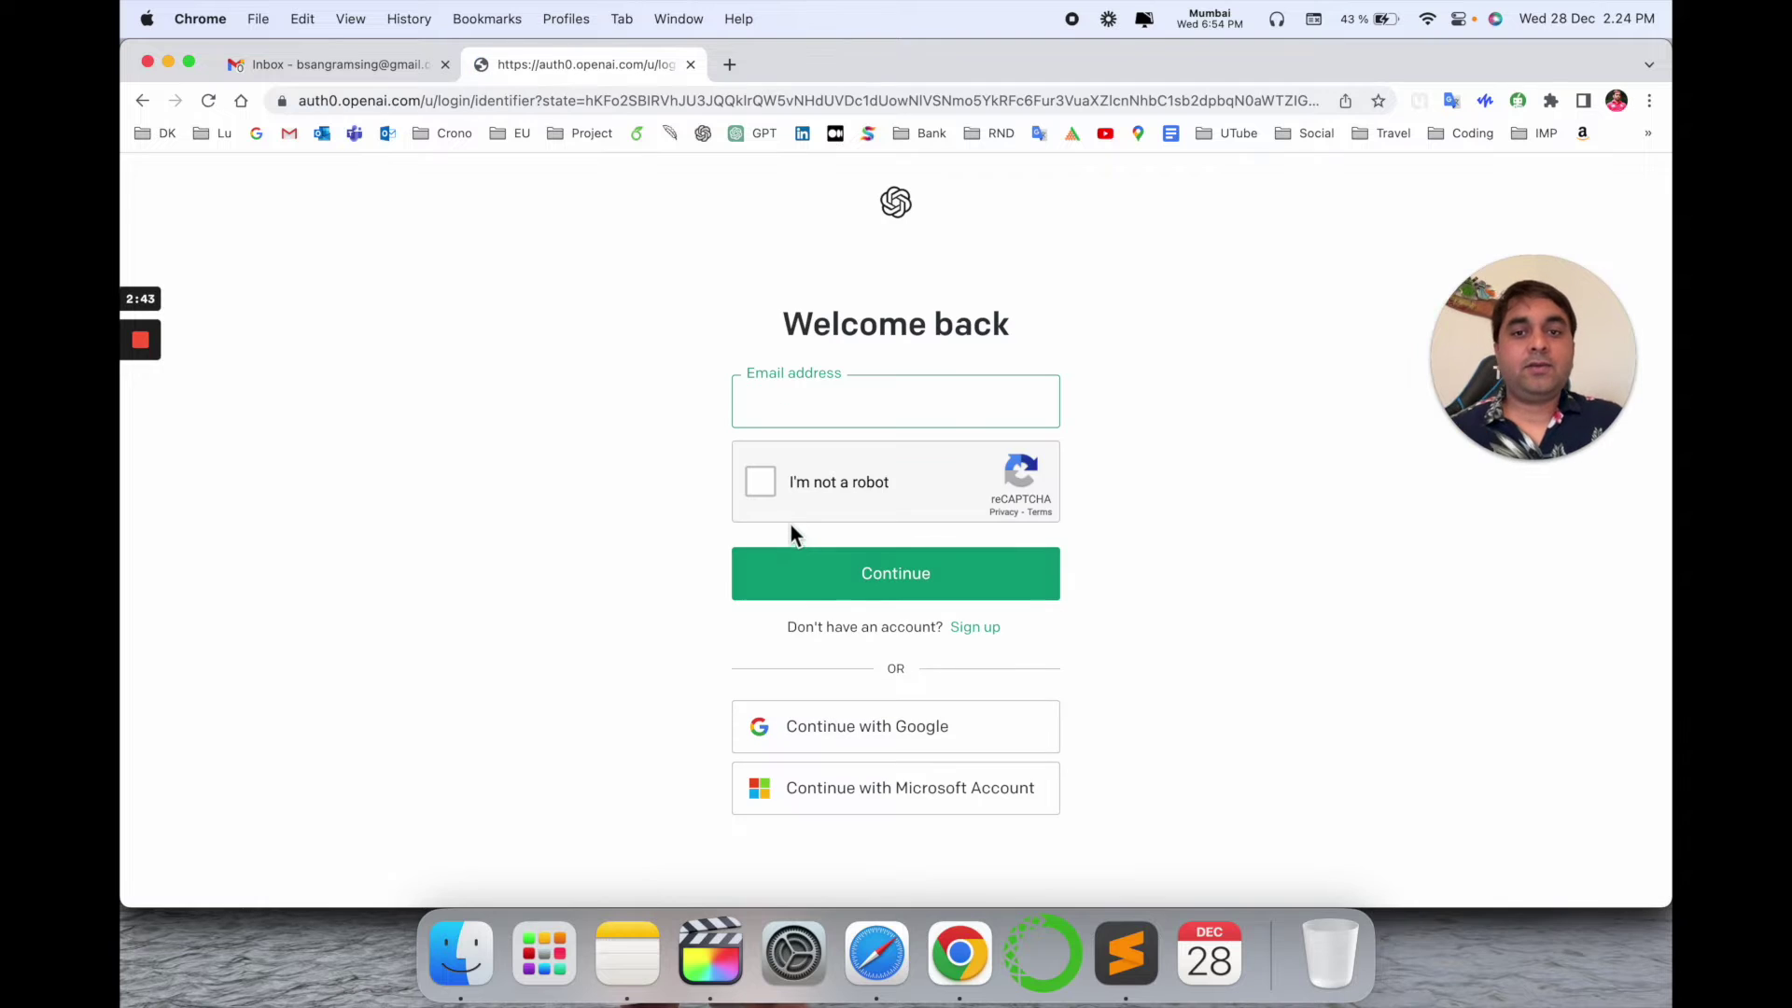
# Pass the reCAPTCHA check and sign in to ChatGPT with the Google account.
pyautogui.click(774, 491)
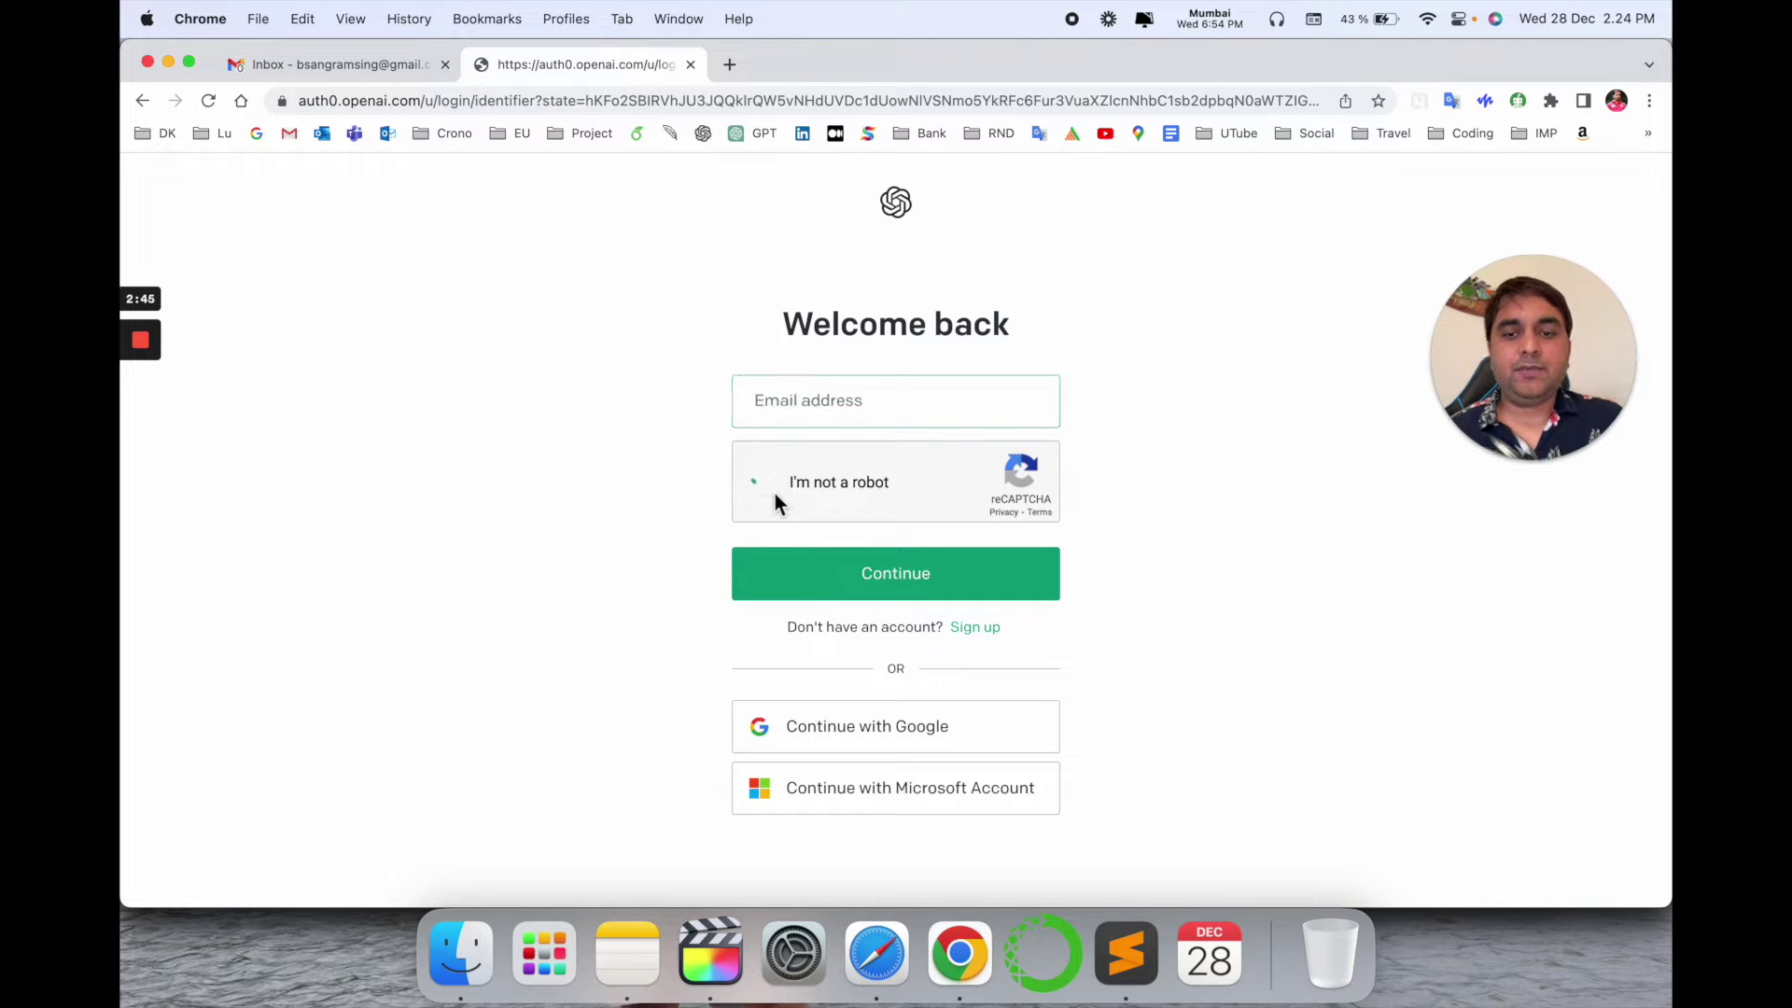
pyautogui.click(899, 742)
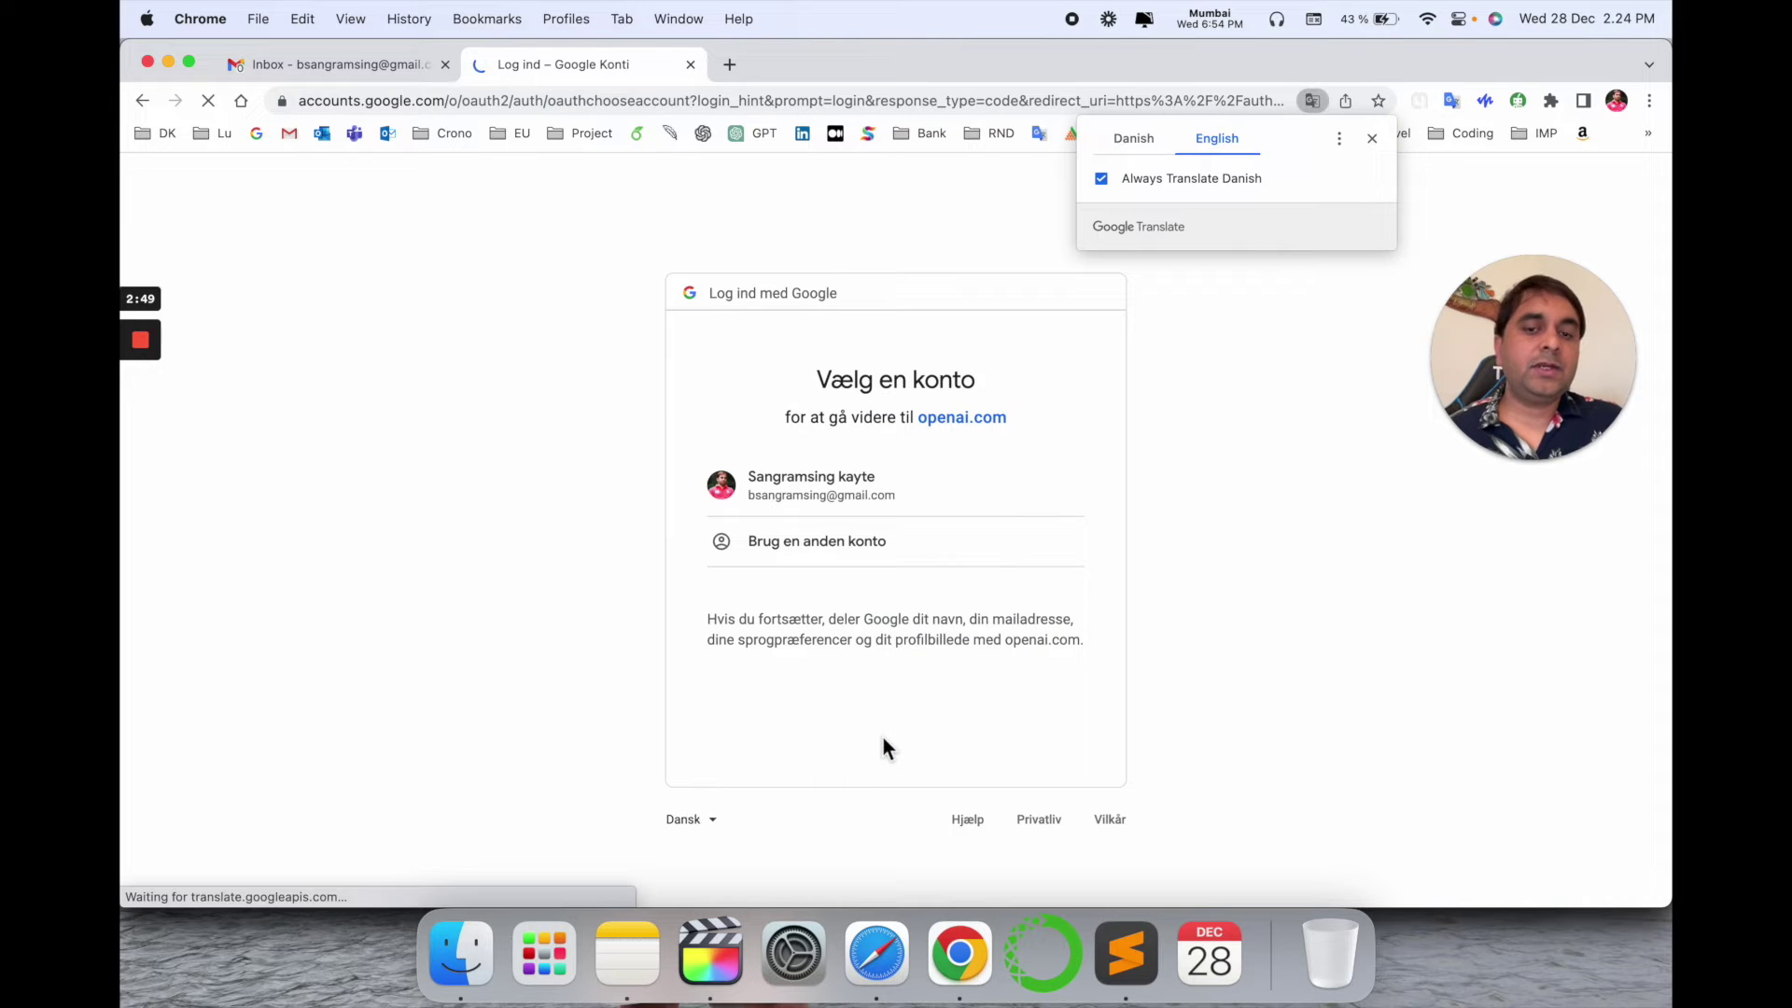
pyautogui.click(817, 495)
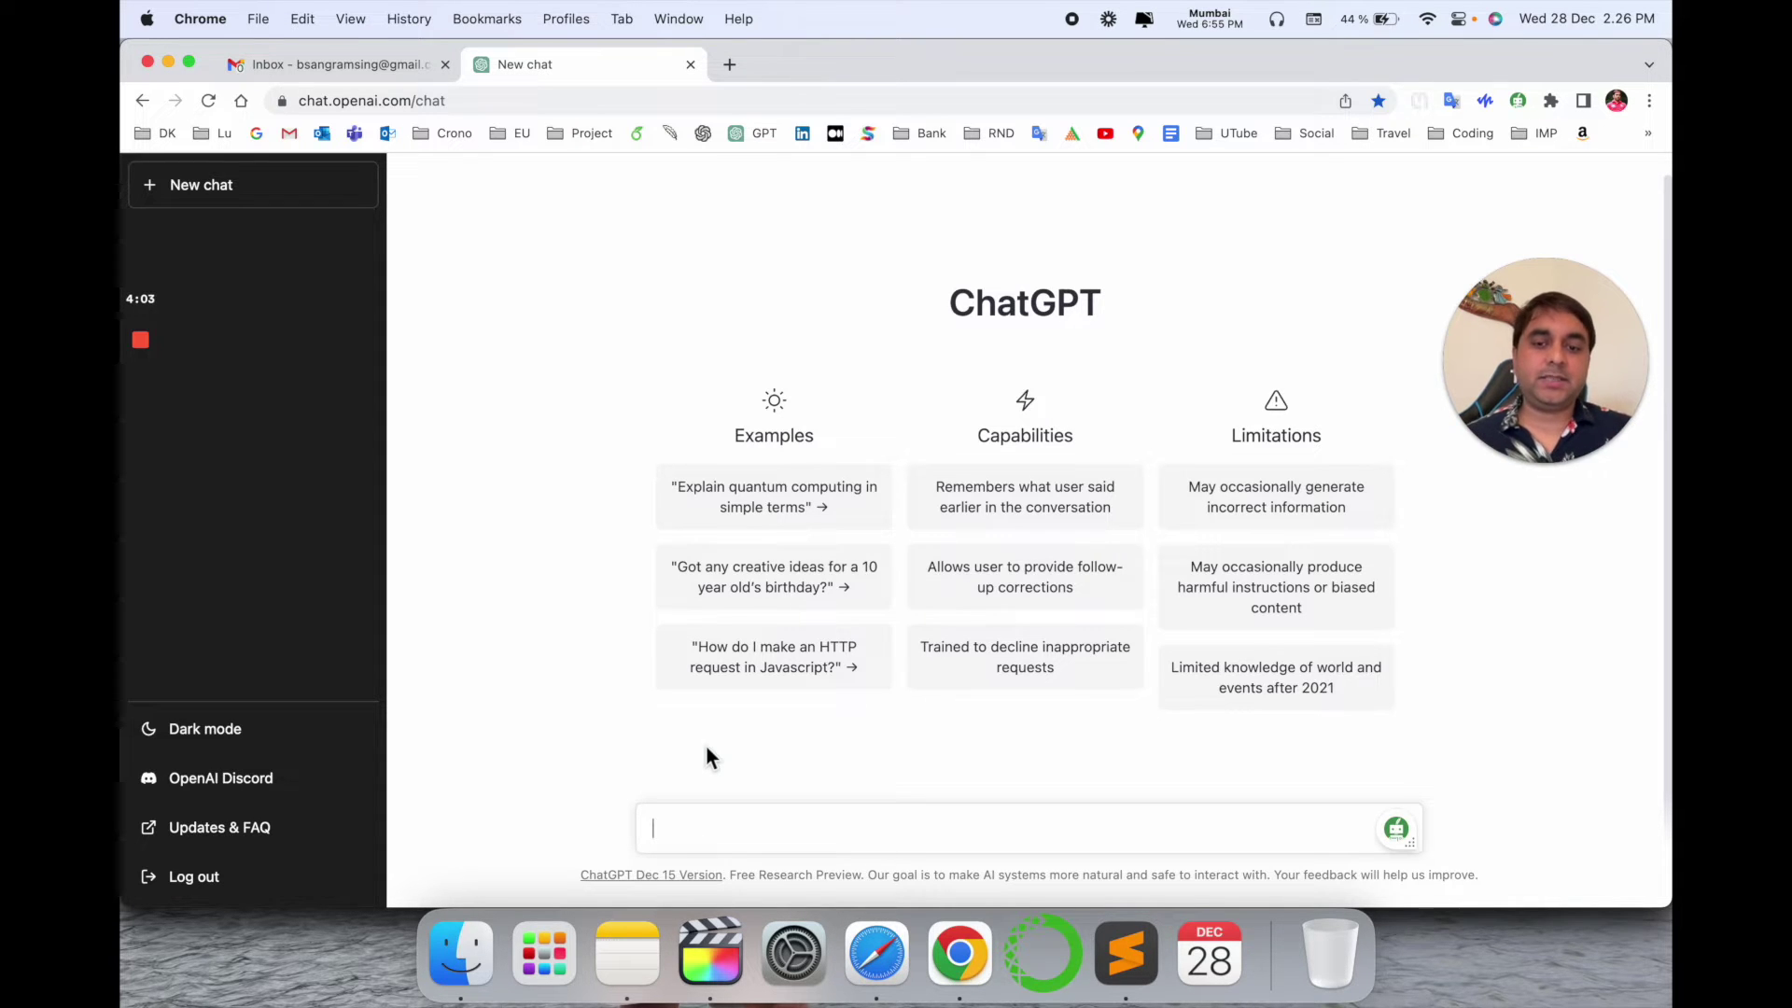
# Request five exercise-benefit article ideas, select the answer, and paste the headline prompt.
pyautogui.write('Generate 5 Ideas for article about the benefits of exercise')
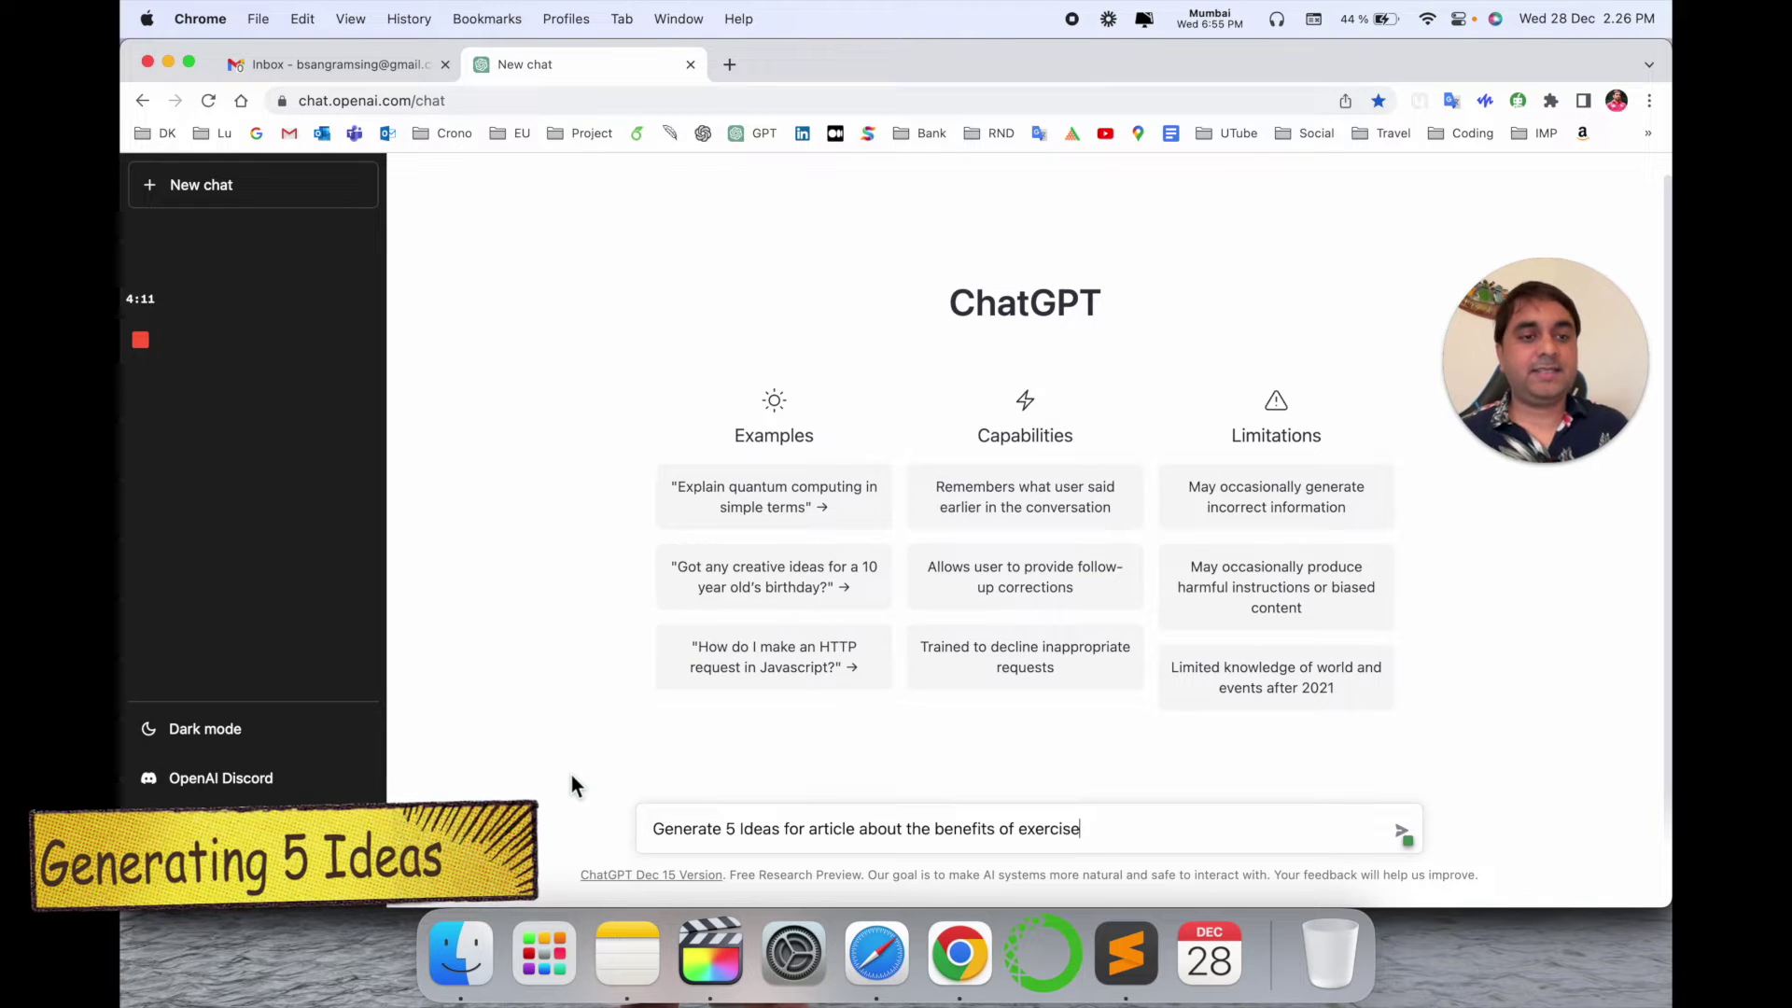
pyautogui.press('Return')
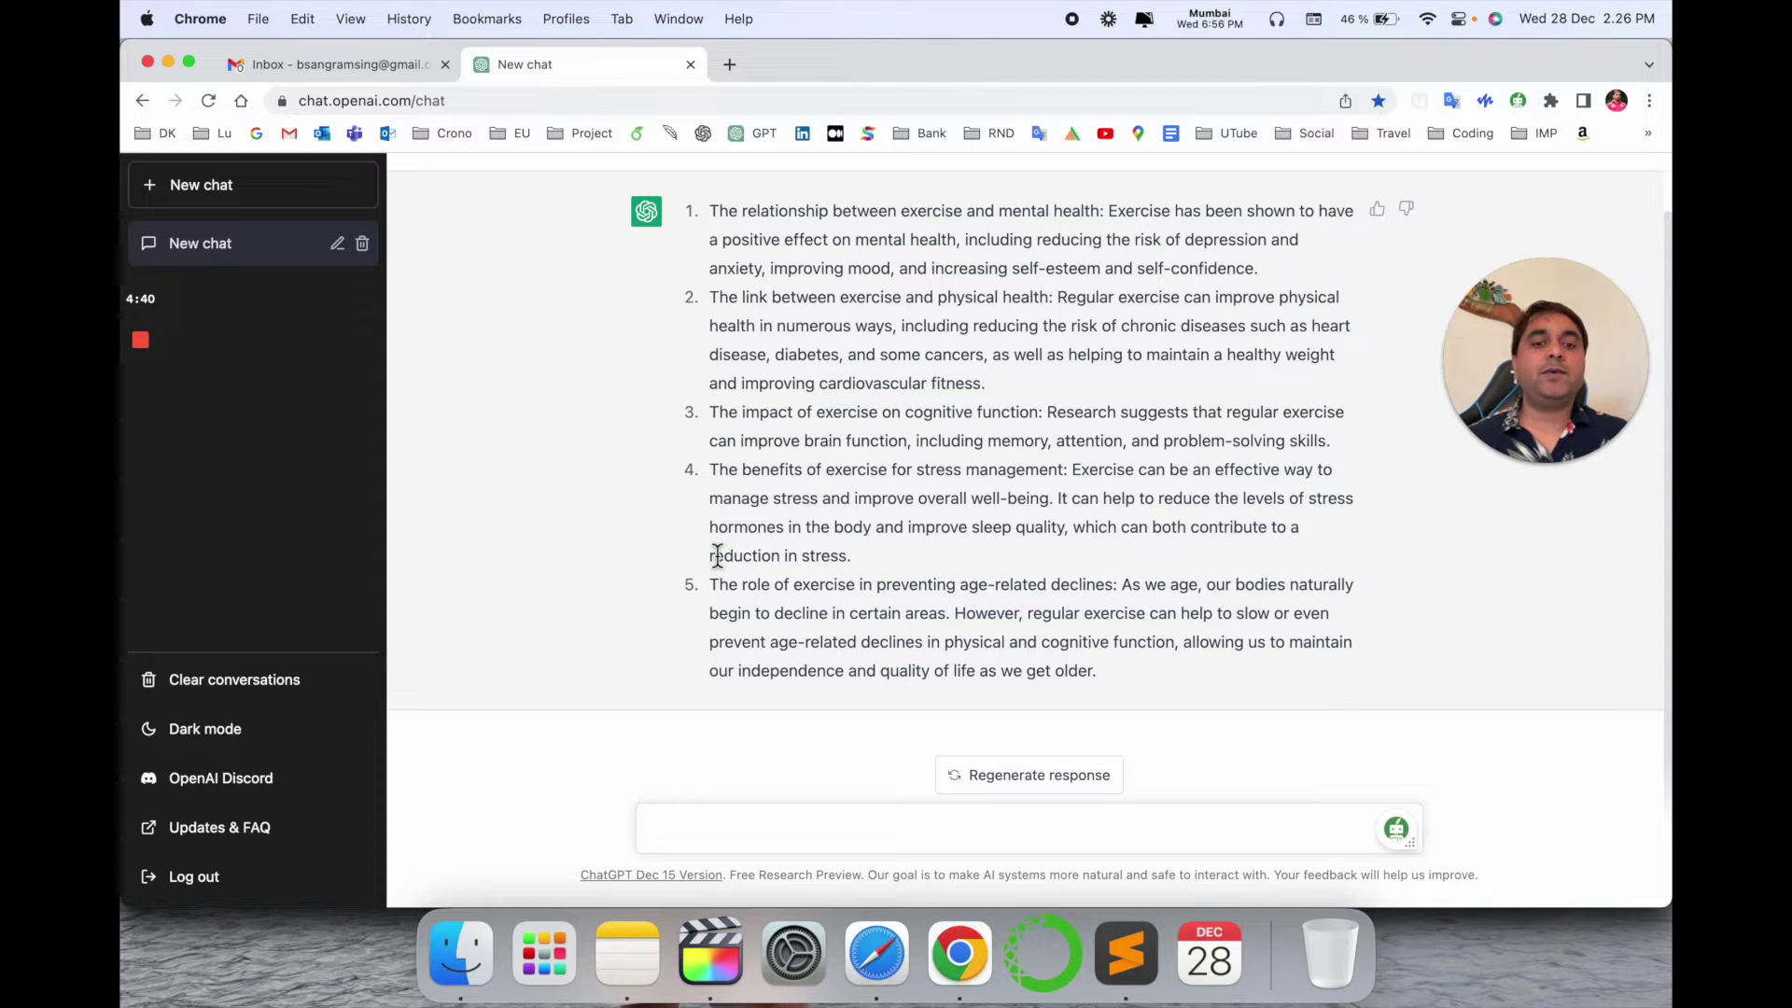
pyautogui.scroll(1, 918, 559)
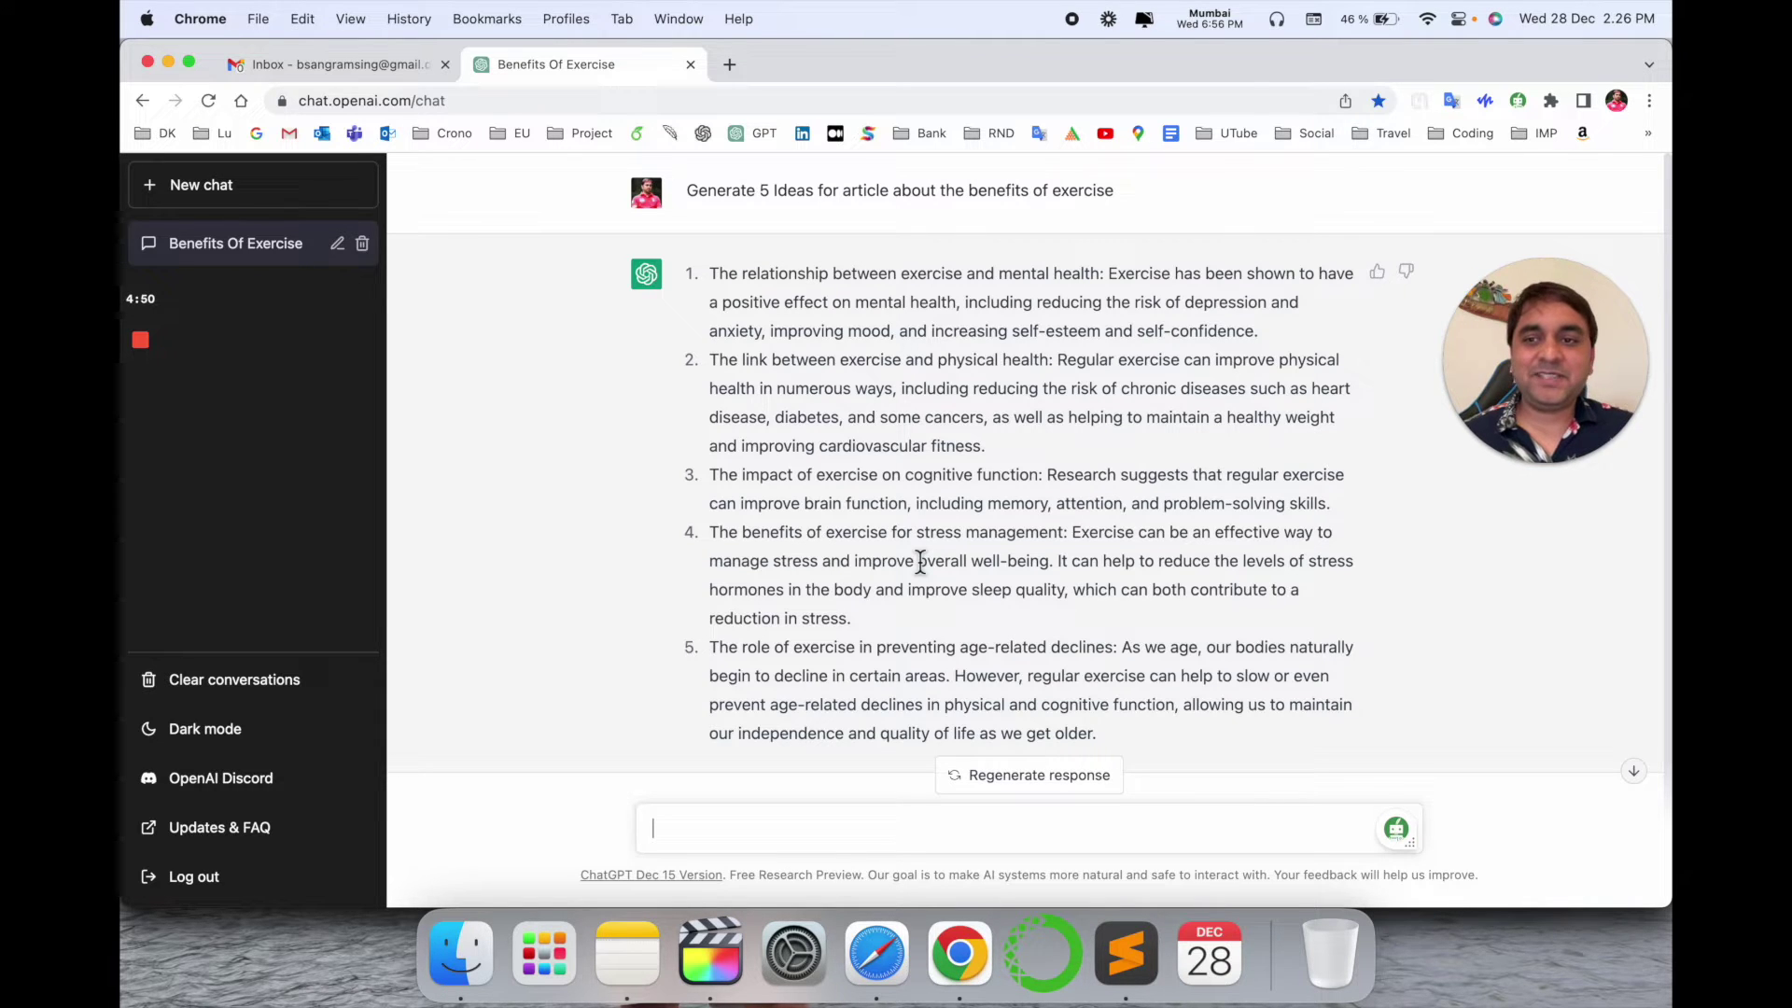
pyautogui.moveTo(1112, 741); pyautogui.dragTo(692, 277)
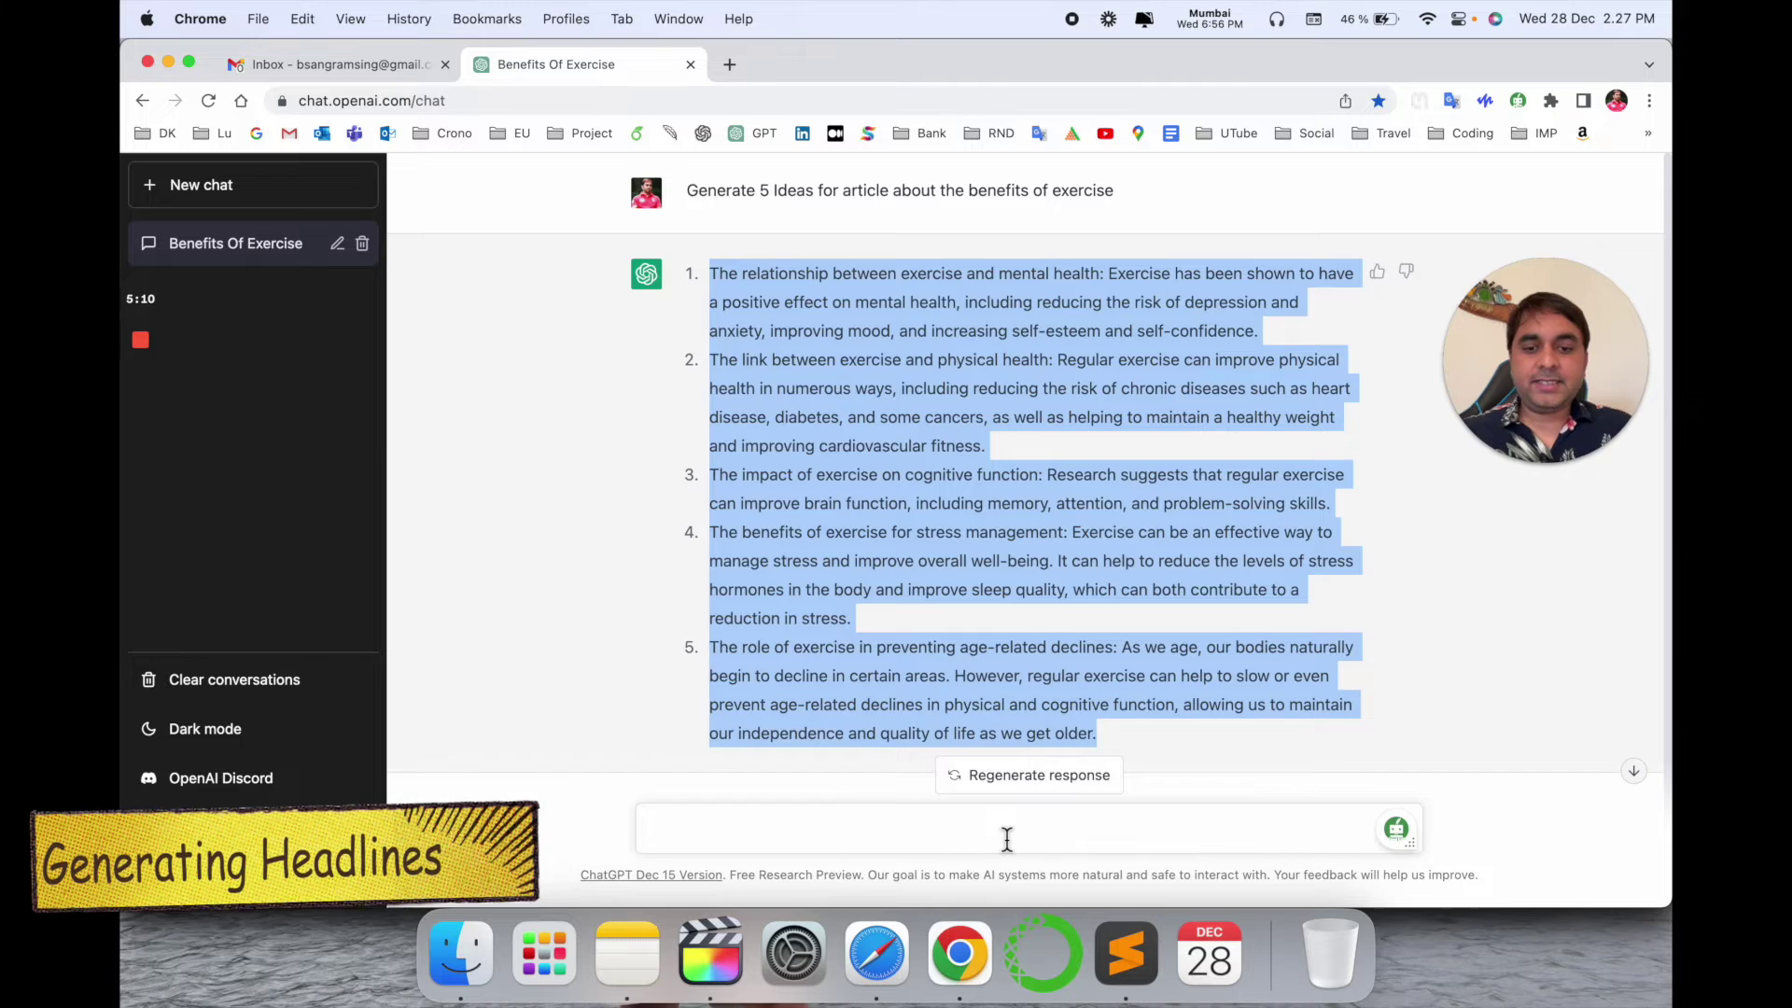
pyautogui.click(1007, 840)
pyautogui.write('Generate 5 headlines for an article about the benefits of exercise')
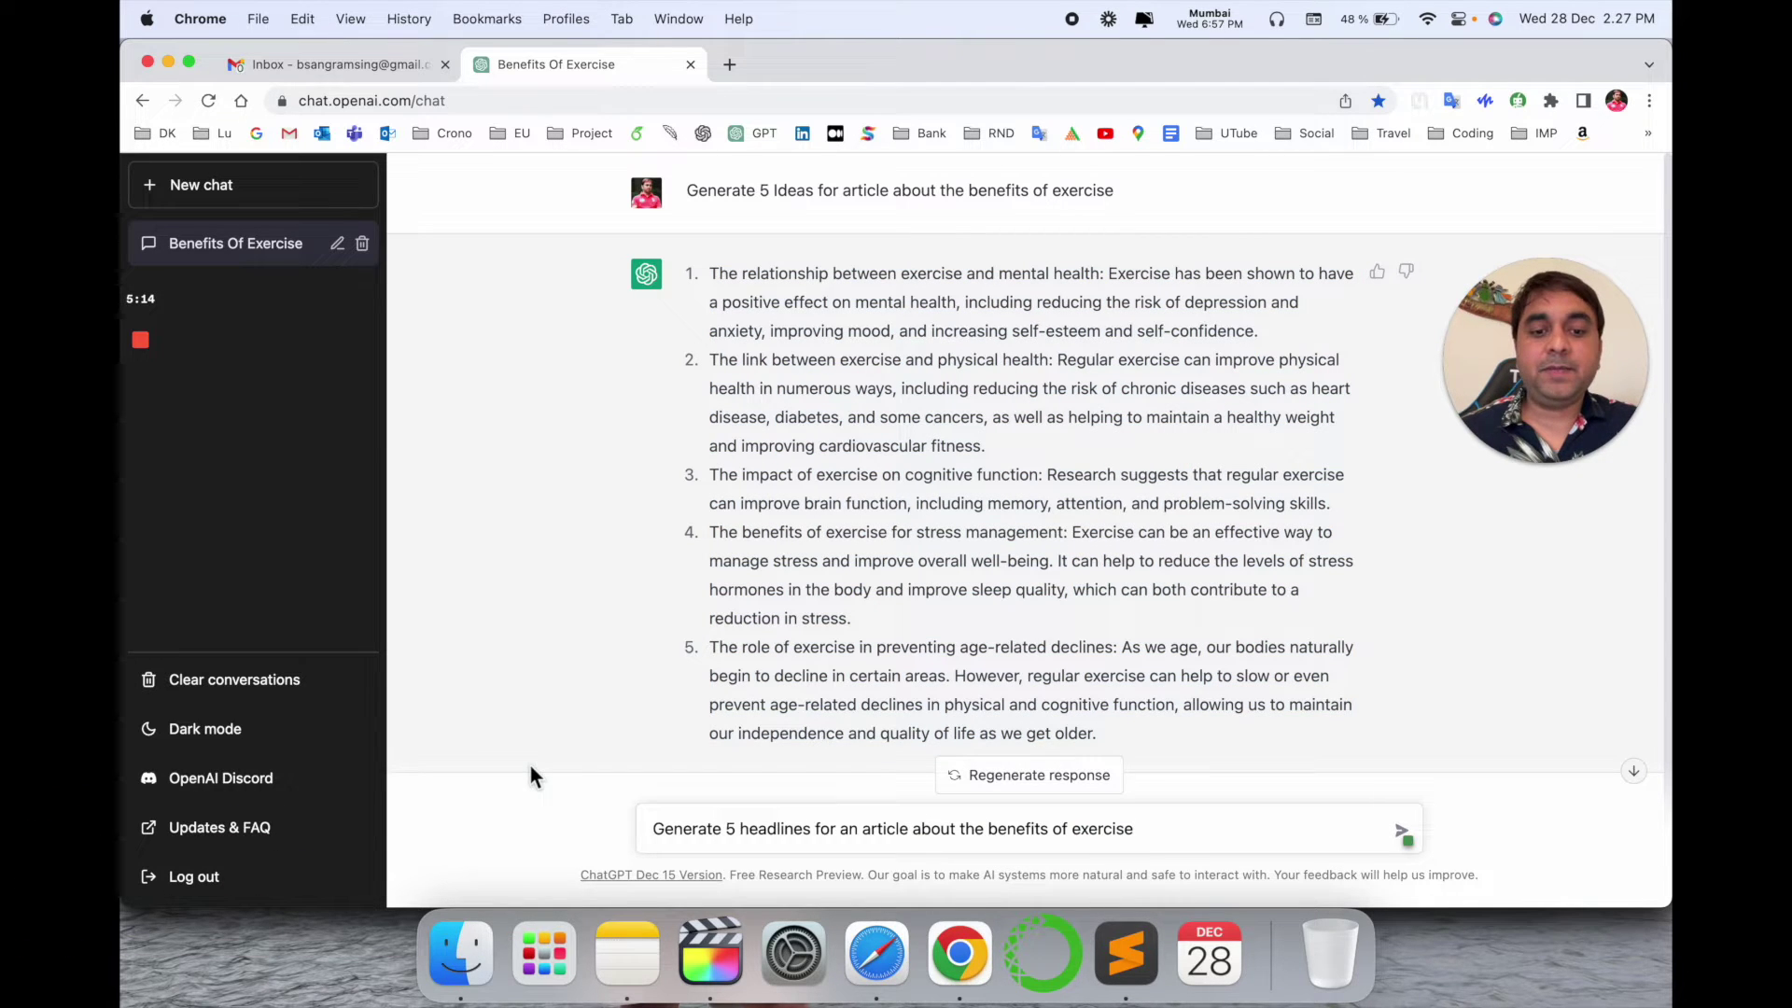
# Send the headline request and select headline 1, 'The Surprising Solution for Improved Mental Health'.
pyautogui.press('Return')
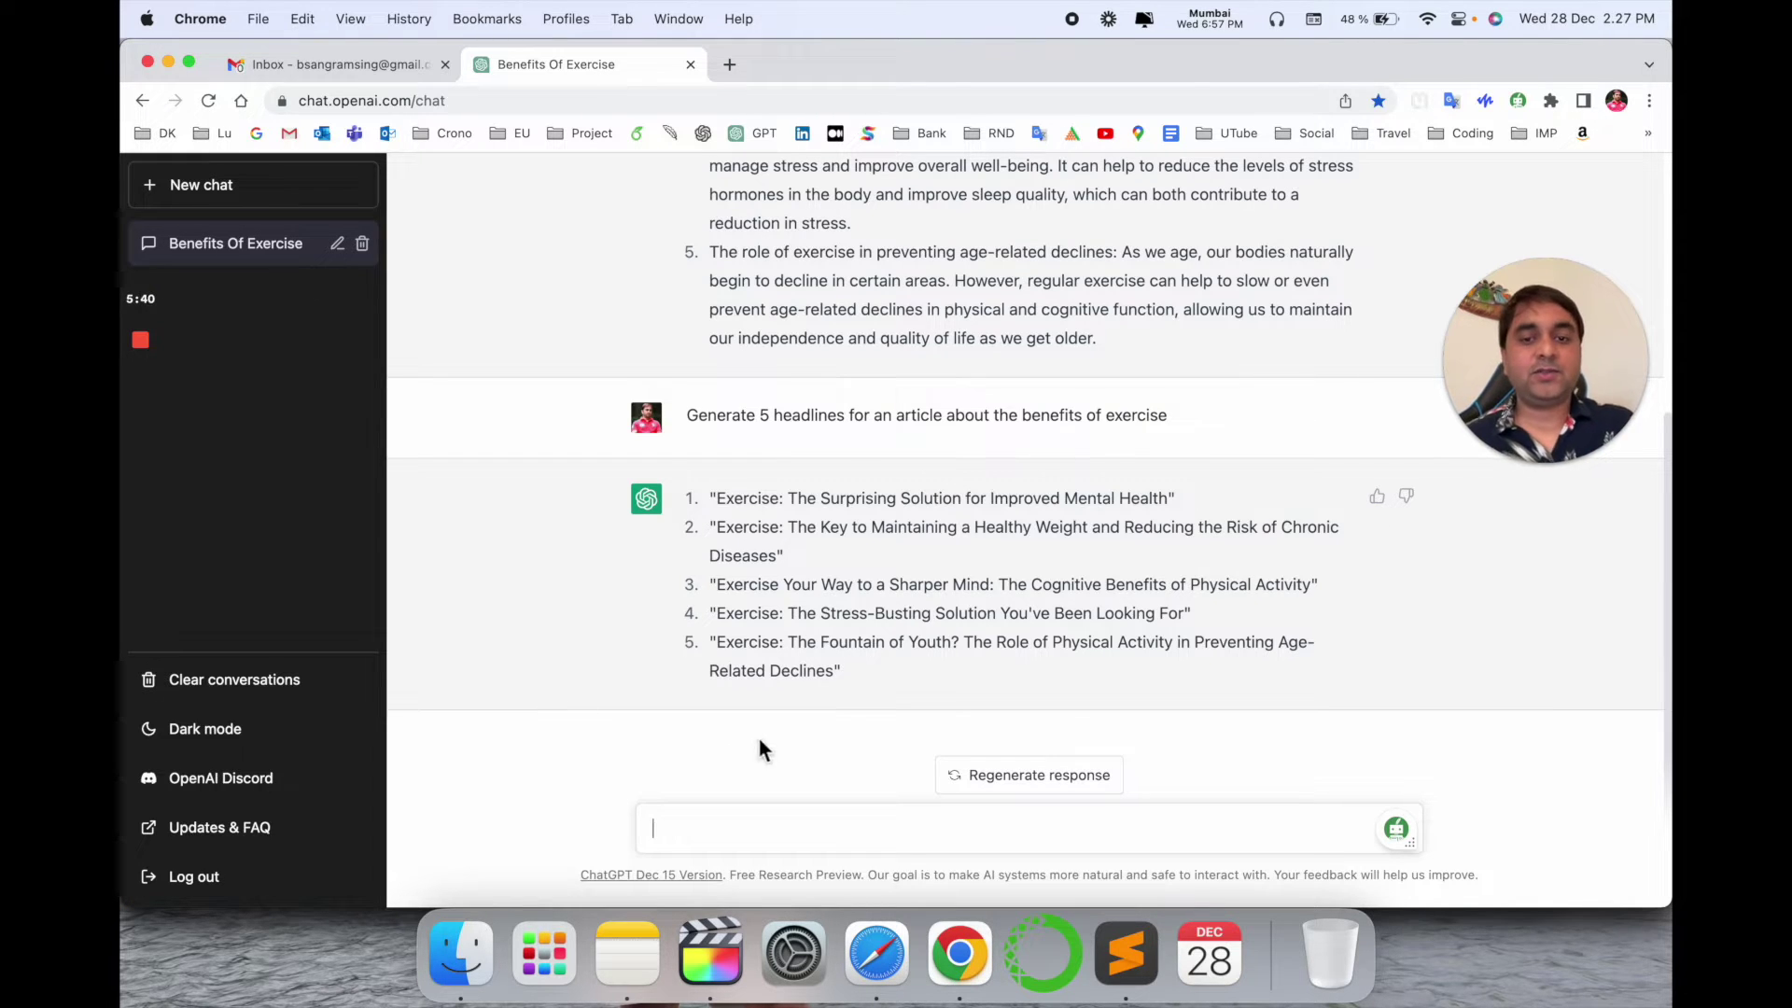
pyautogui.moveTo(791, 501)
pyautogui.mouseDown()
pyautogui.moveTo(1184, 489)
pyautogui.moveTo(1170, 498)
pyautogui.mouseUp()
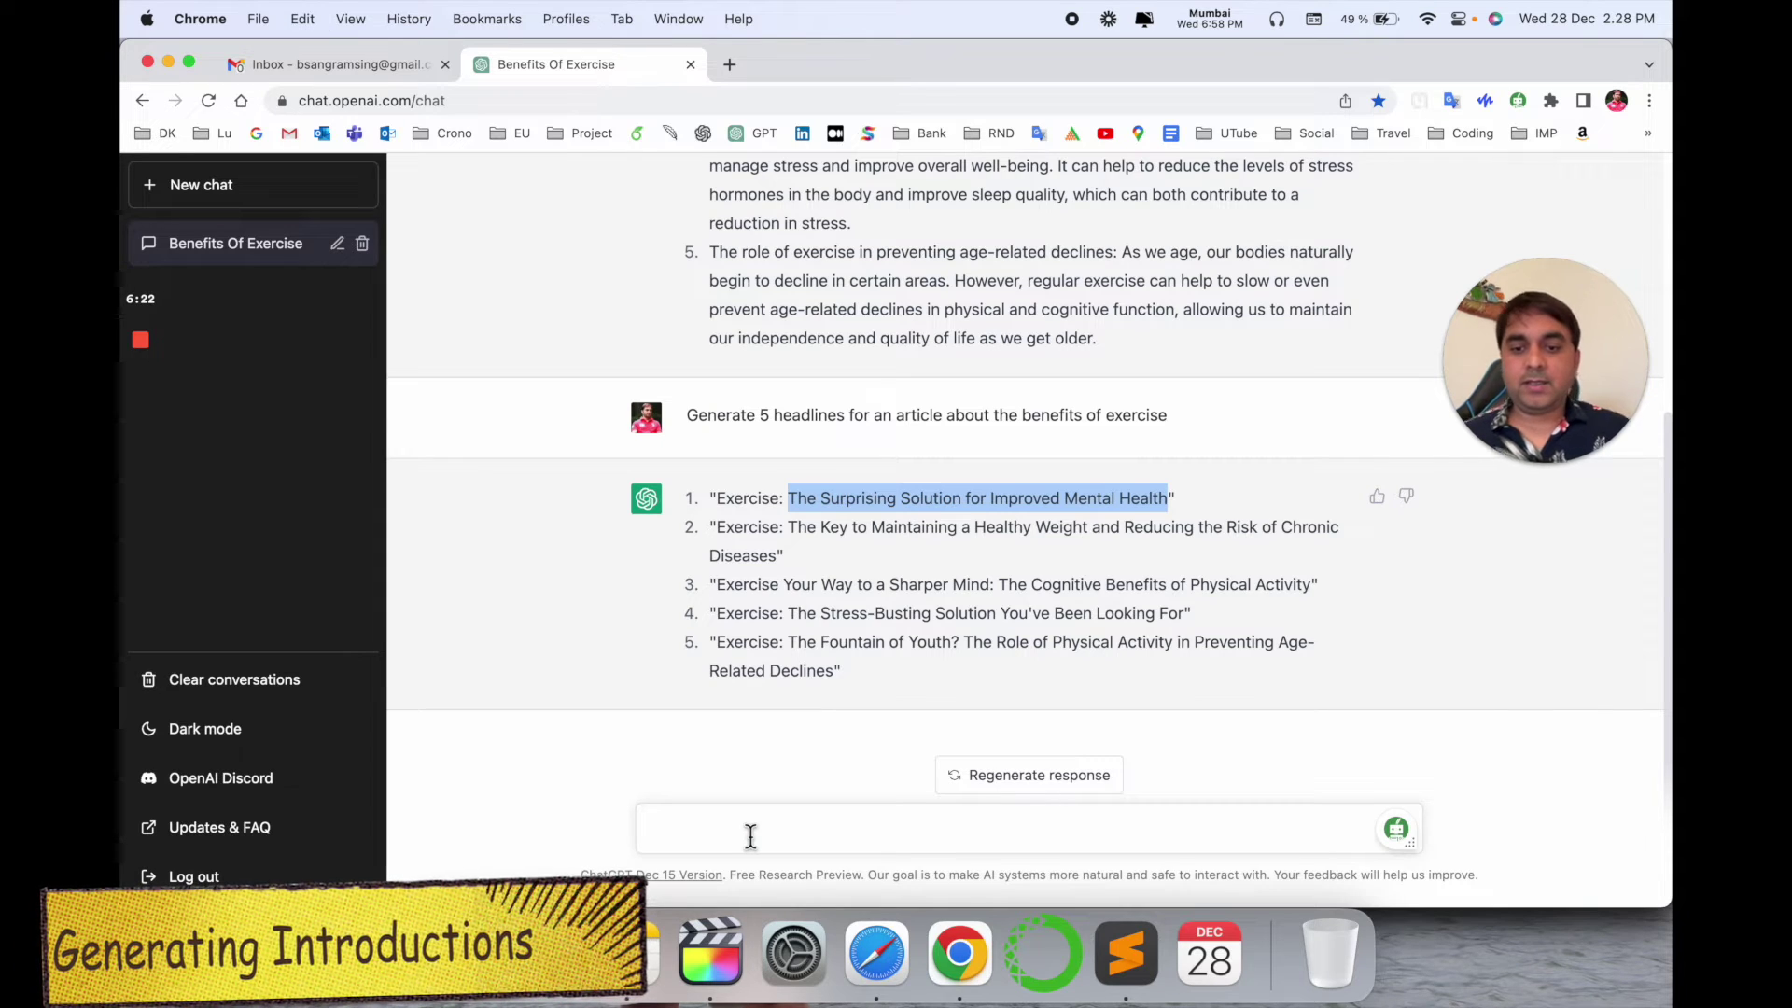
pyautogui.click(750, 836)
# Request an introduction for the exercise article, then paste the outline prompt.
pyautogui.write('Generate an Introductions for an article about the benefits of exercise')
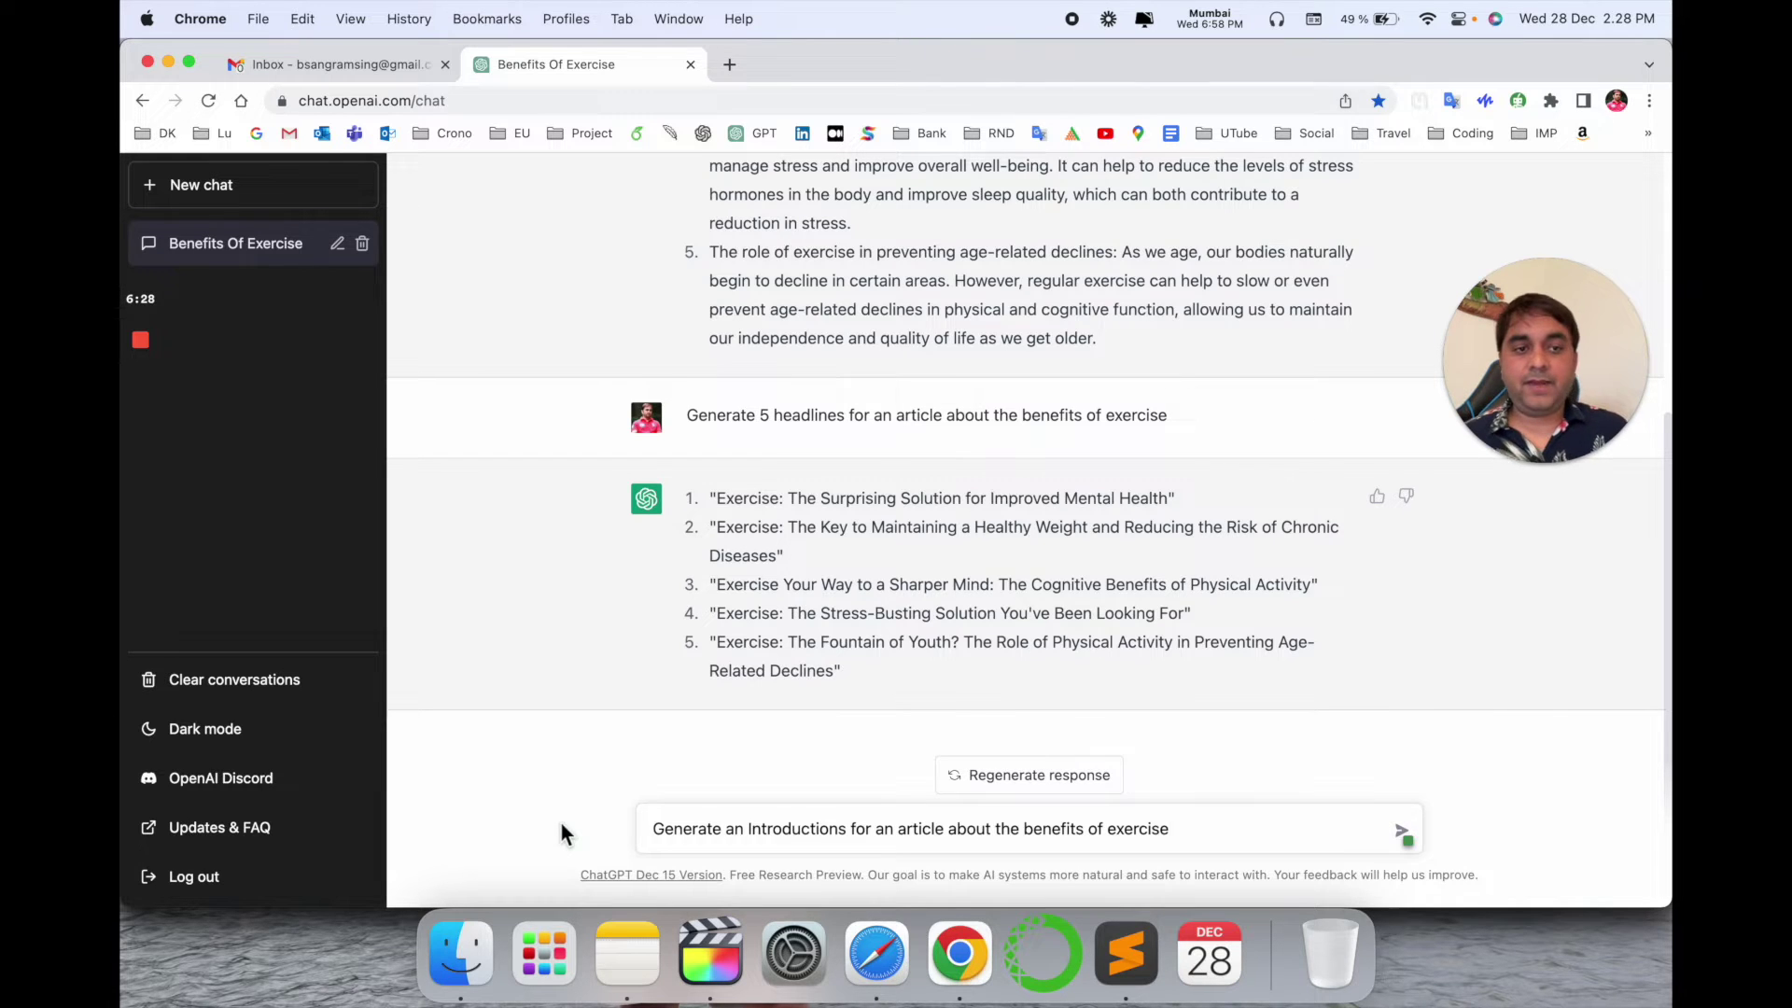
pyautogui.press('Return')
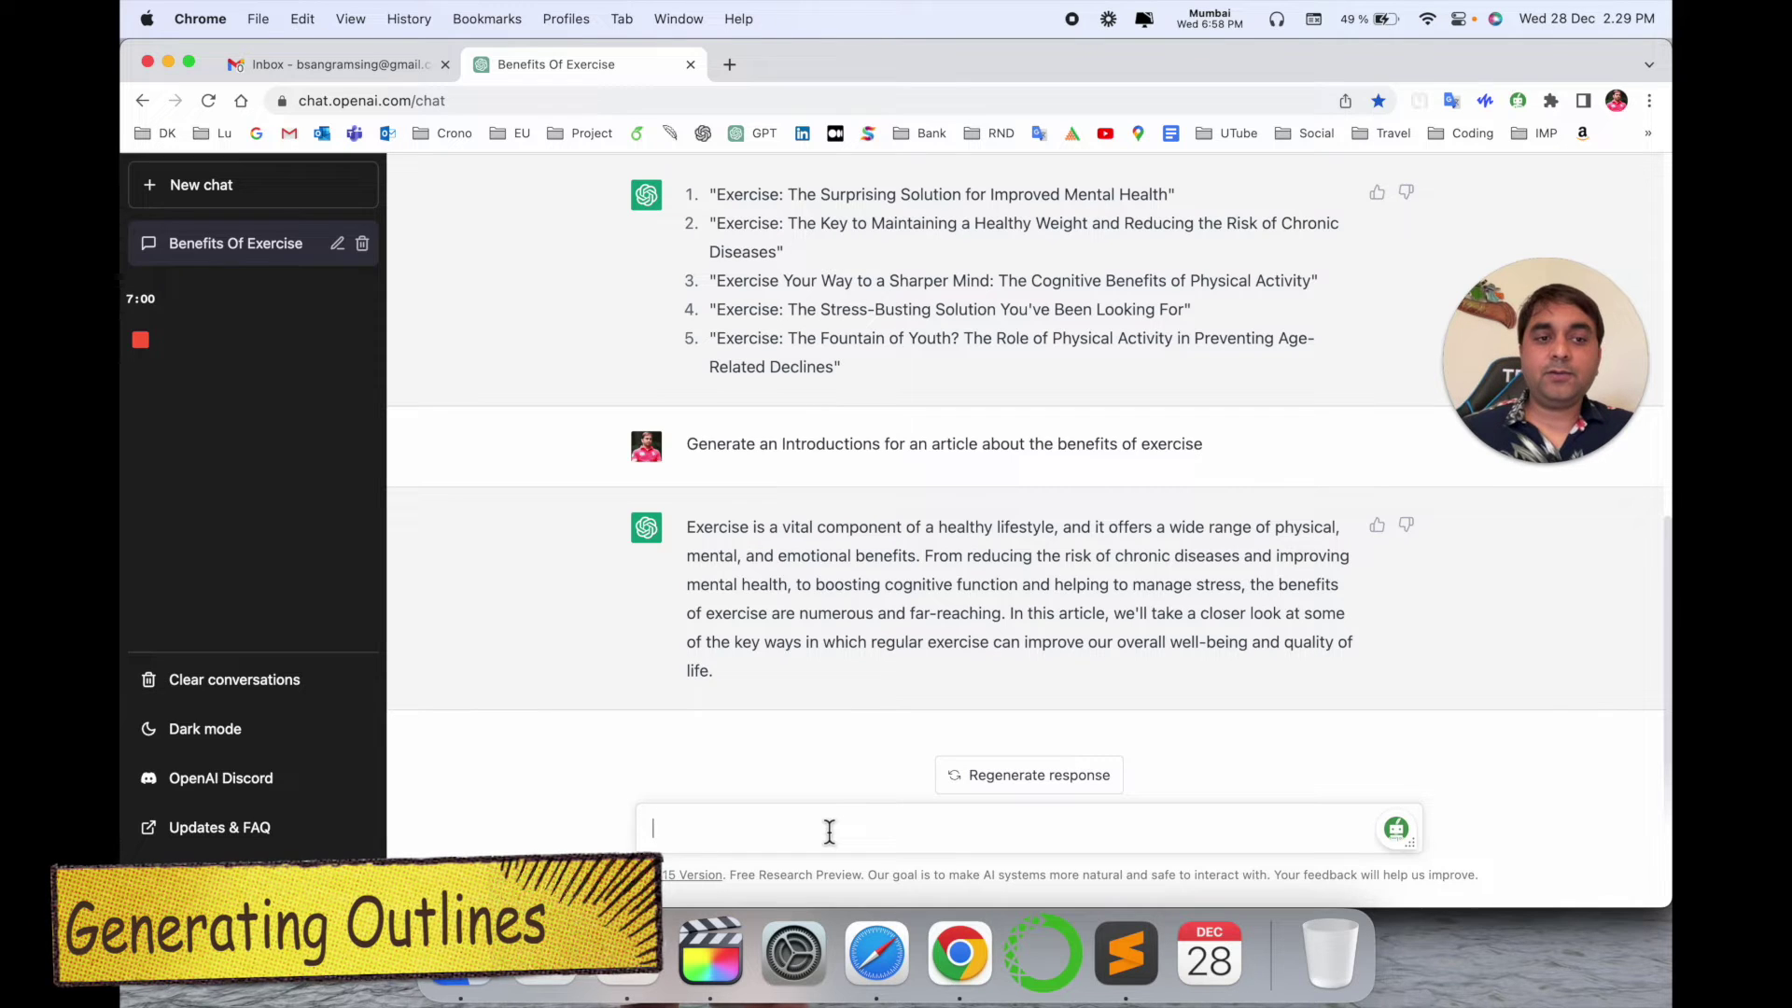
pyautogui.write('Generate an Outlines for an article about the benefits of exercise')
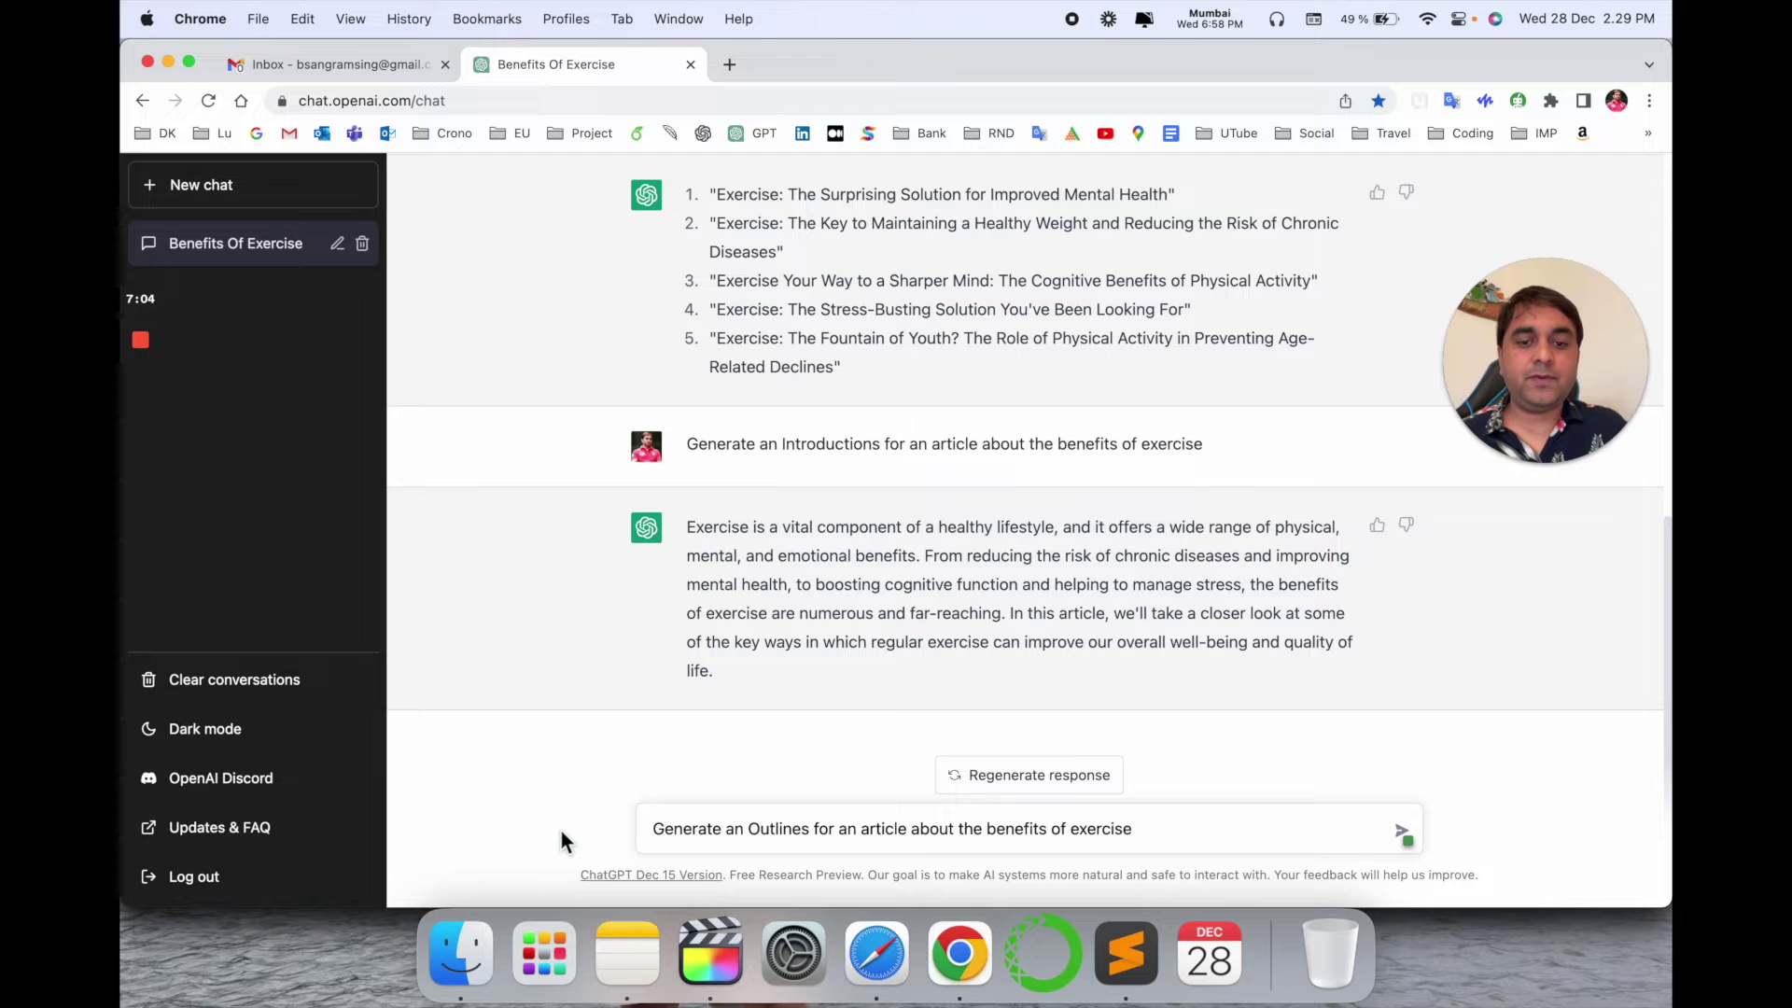
# Send the outline request and copy the outline point 'Definition of exercise'.
pyautogui.press('Return')
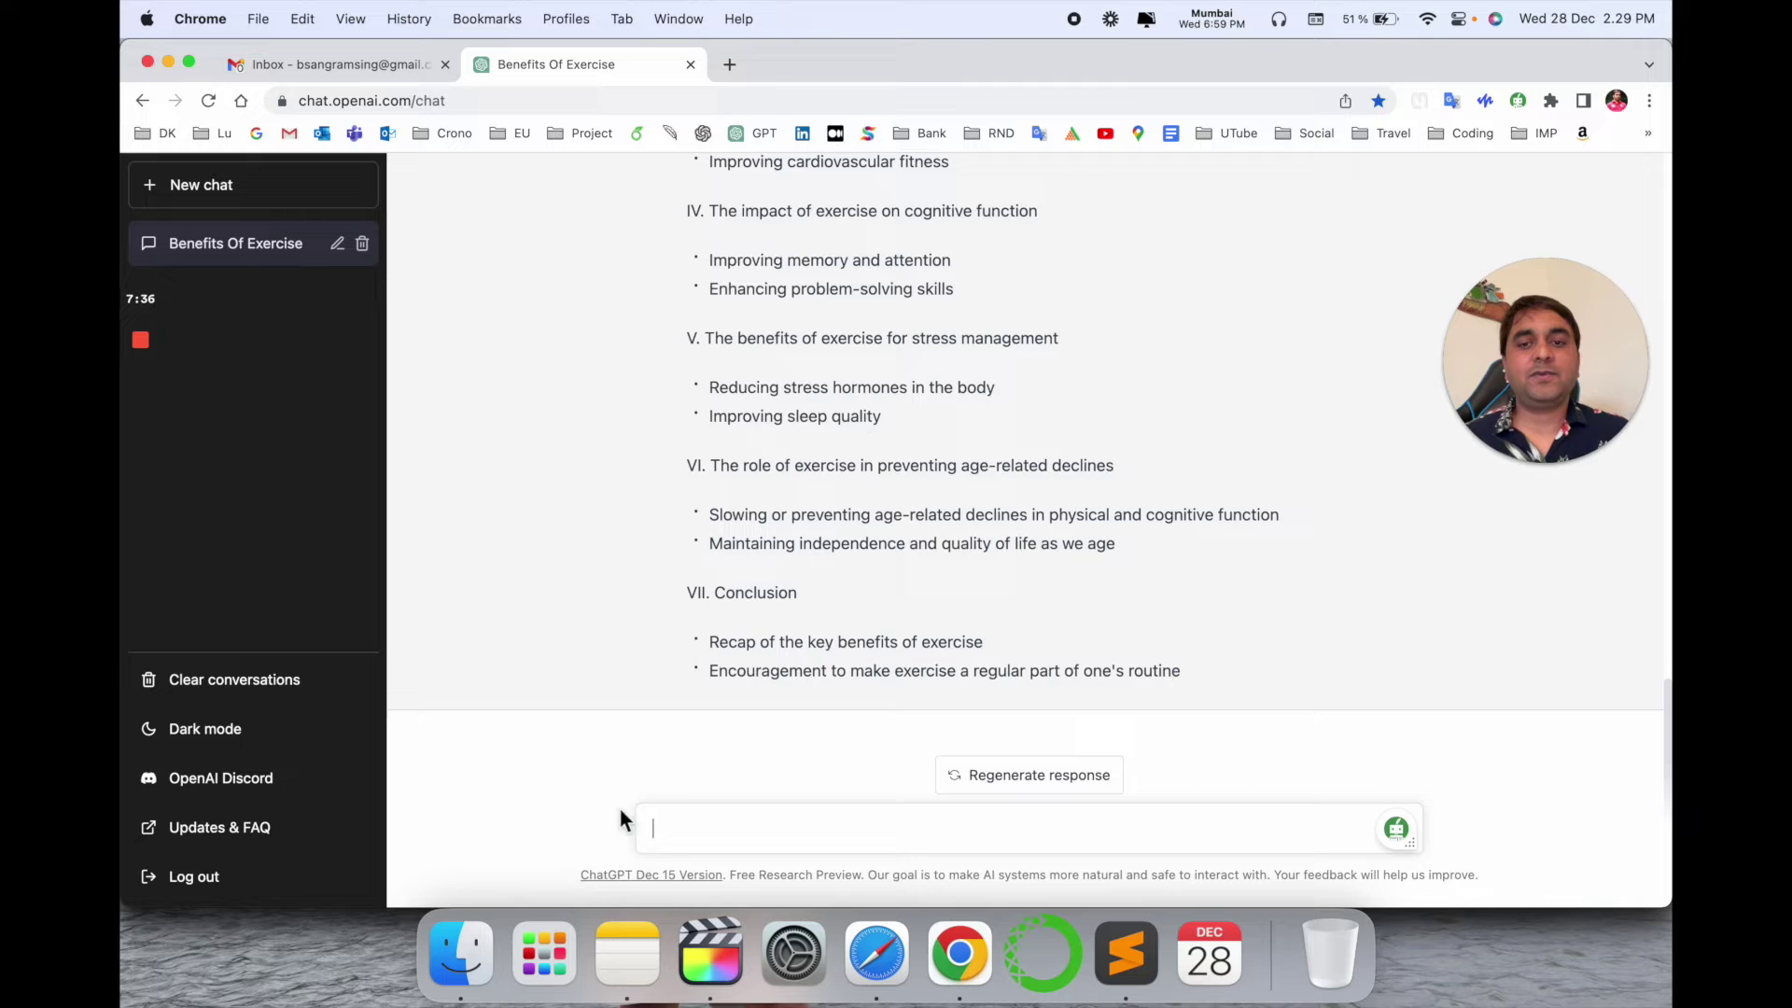
pyautogui.scroll(6, 805, 697)
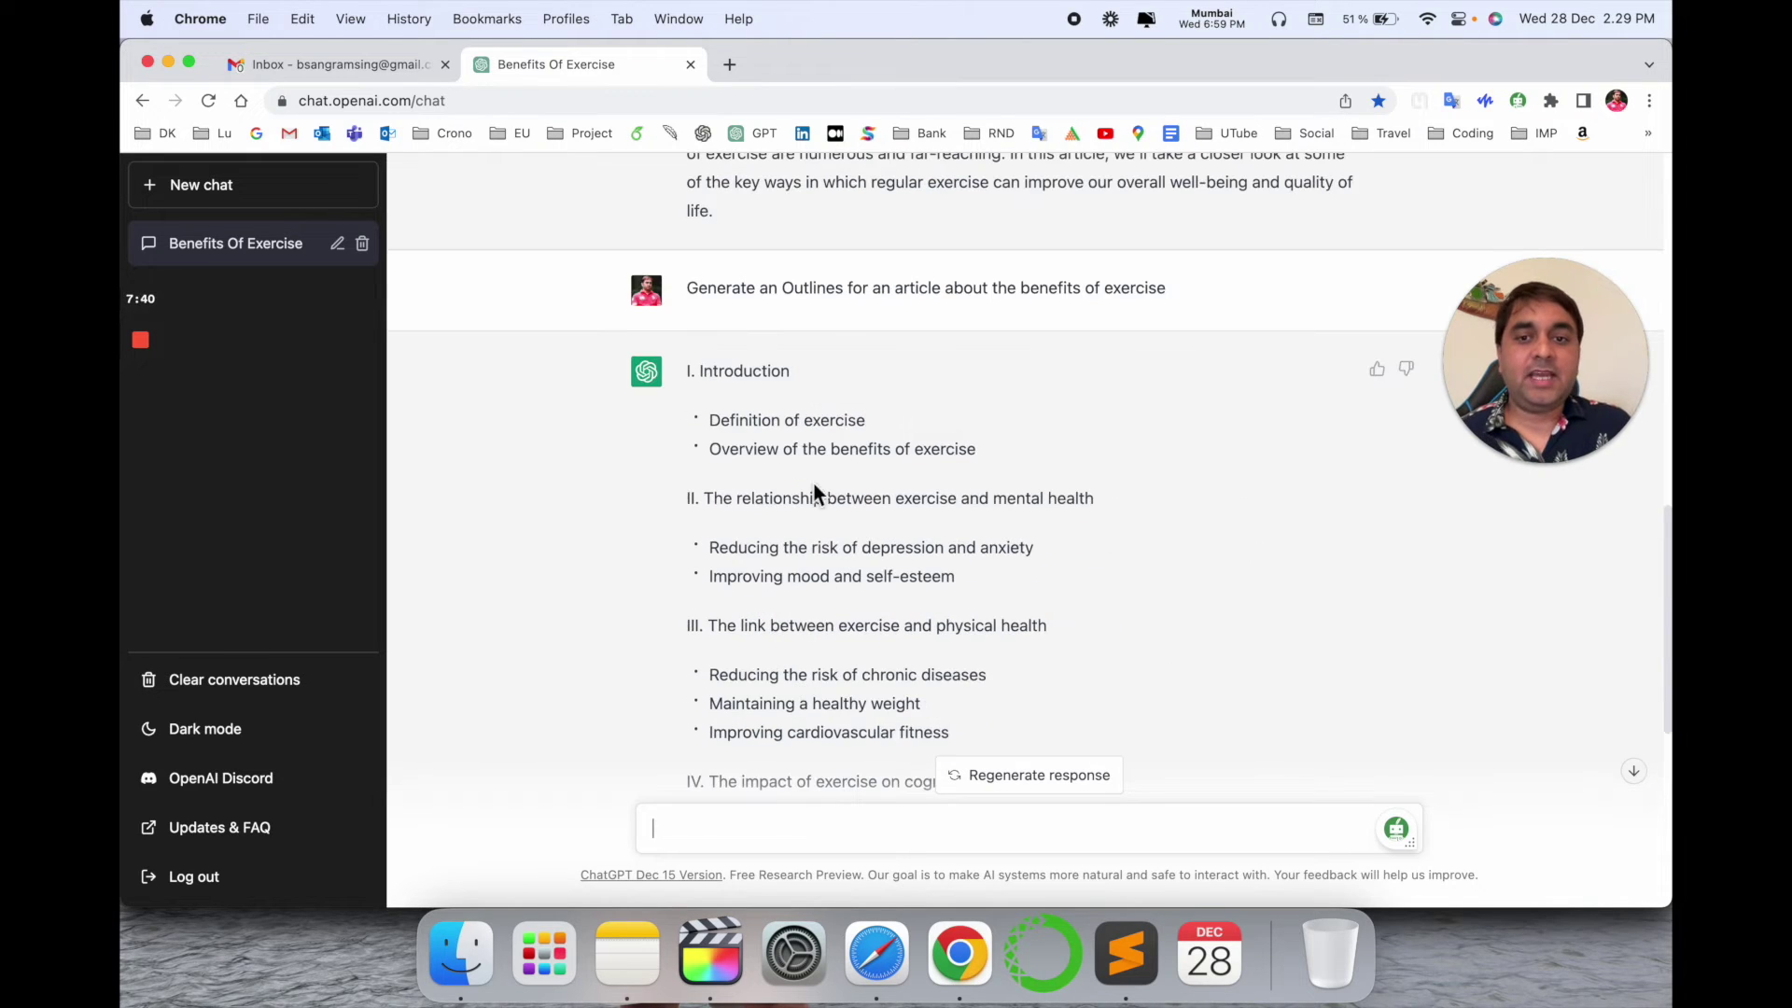
pyautogui.moveTo(706, 420); pyautogui.dragTo(875, 434)
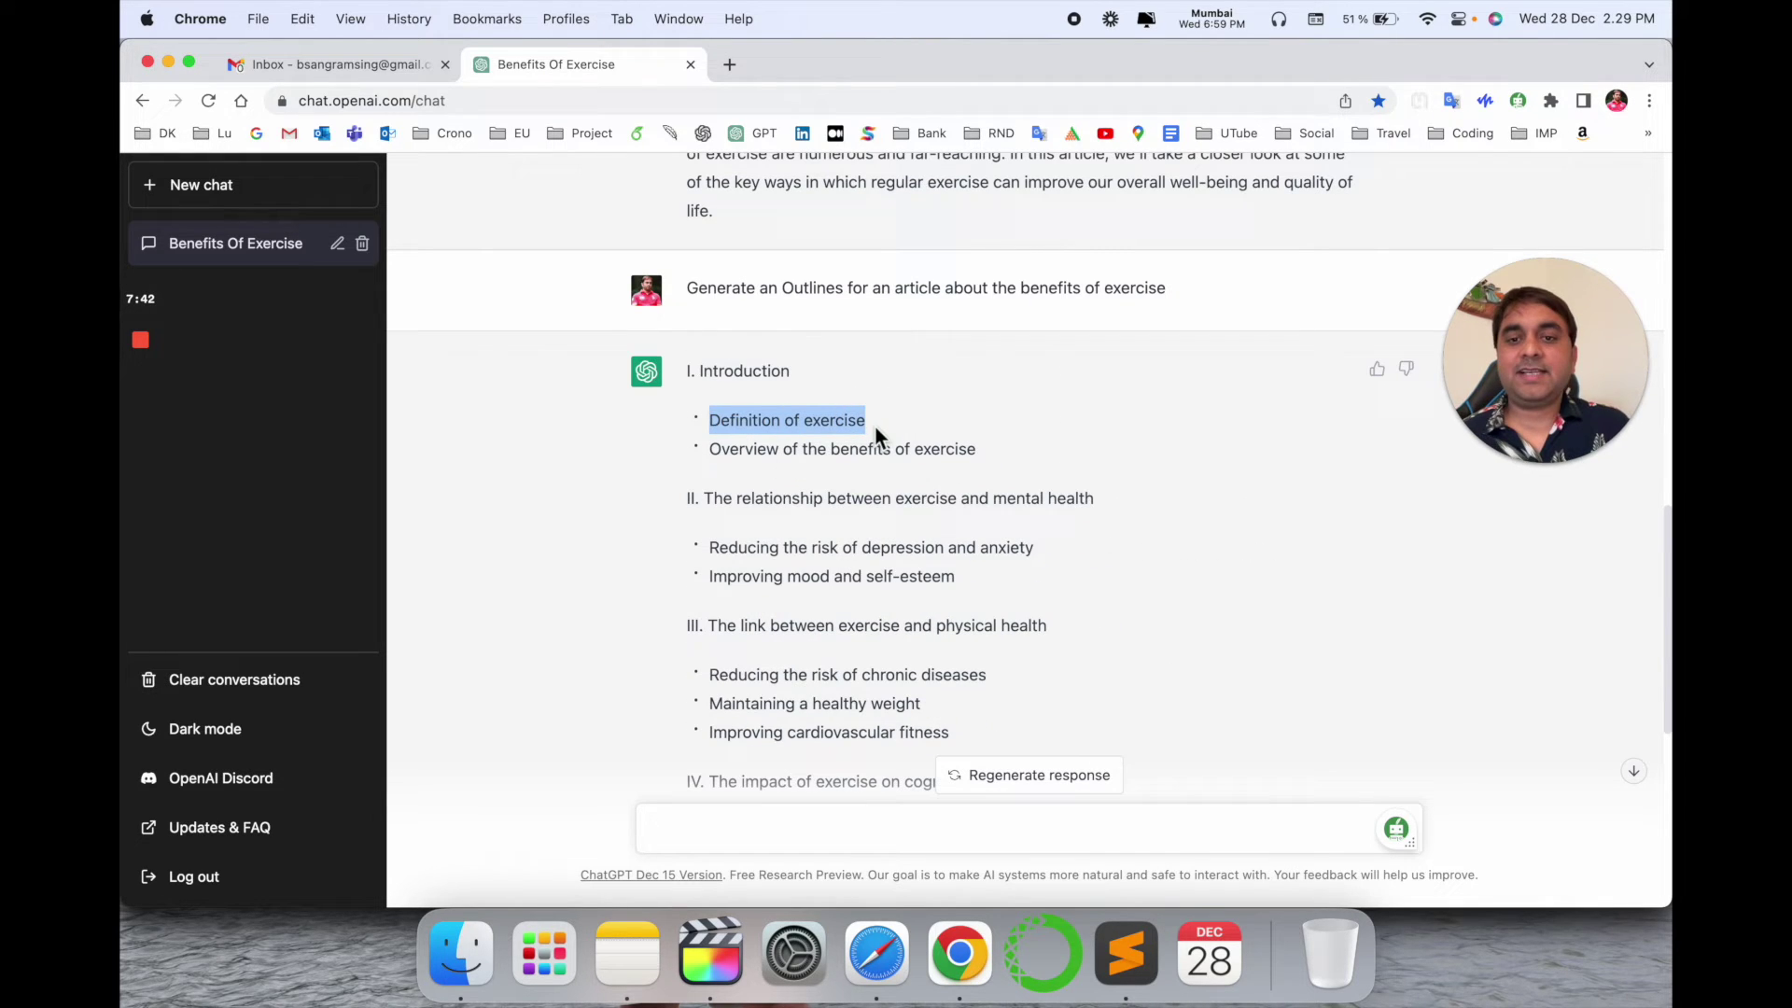
pyautogui.press('super+c')
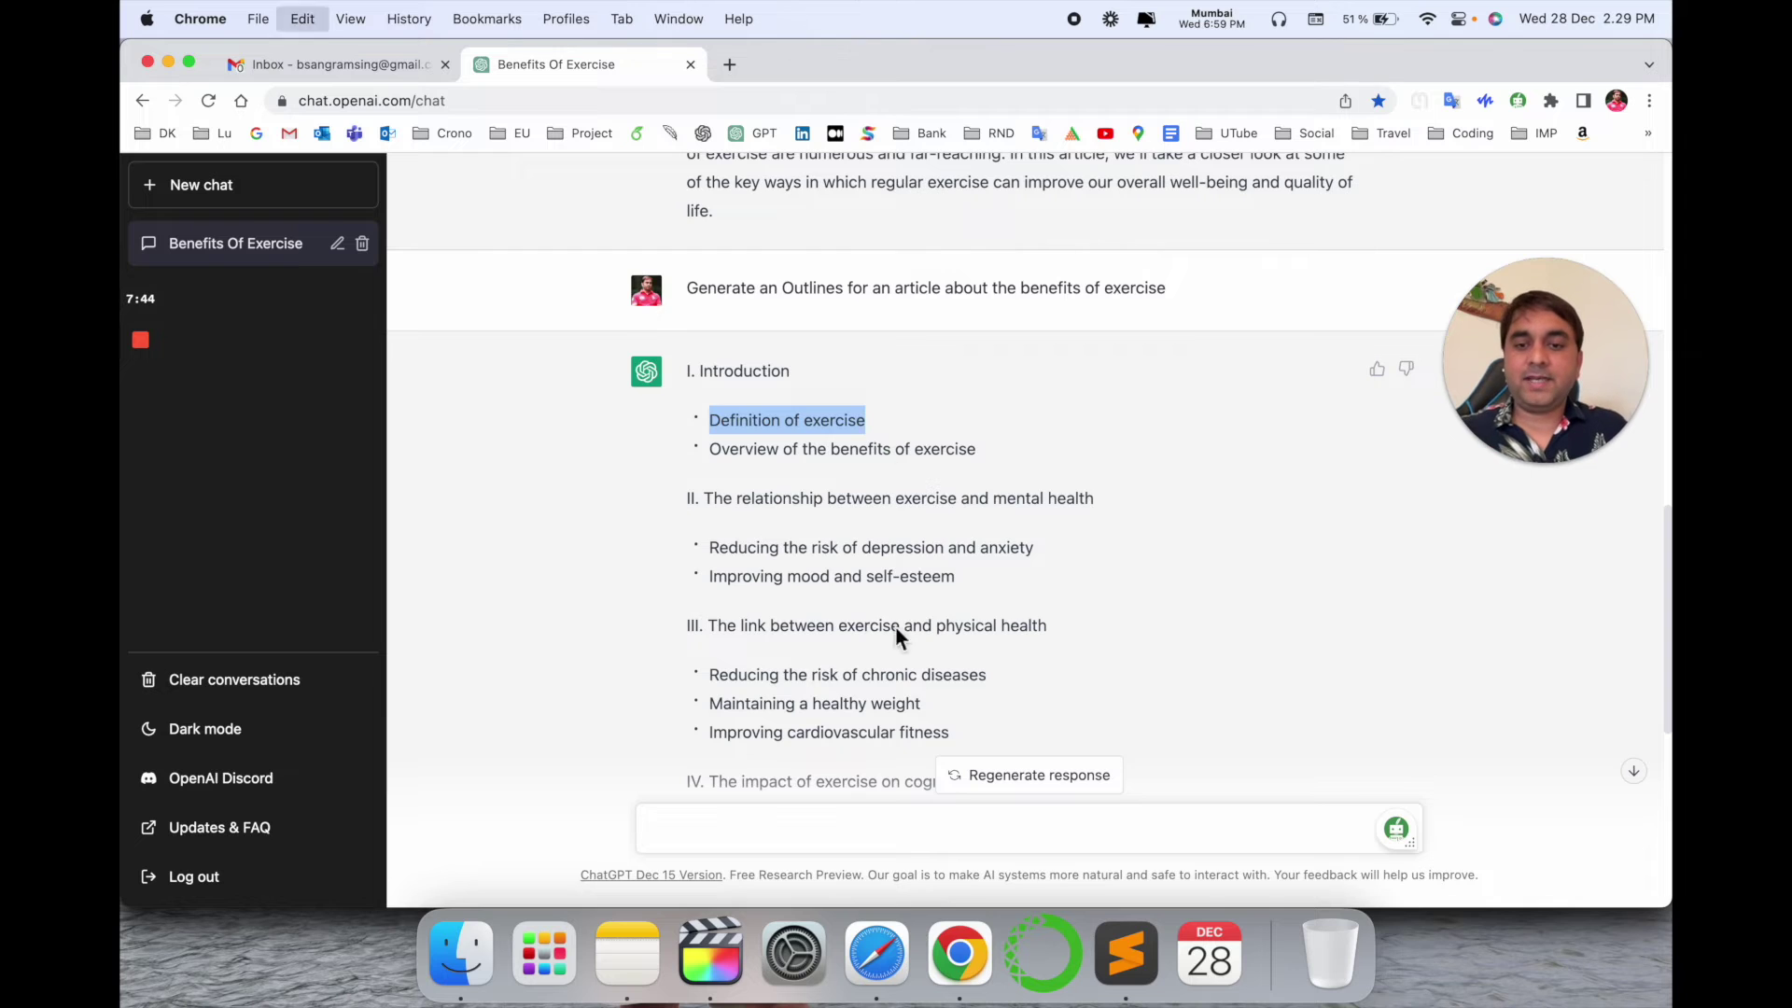
# Paste 'Definition of exercise' into the message box as a new prompt.
pyautogui.scroll(-6, 894, 625)
pyautogui.click(718, 829)
pyautogui.press('super+v')
# Send 'Definition of exercise' to get a paragraph defining exercise as structured physical activity.
pyautogui.press('Return')
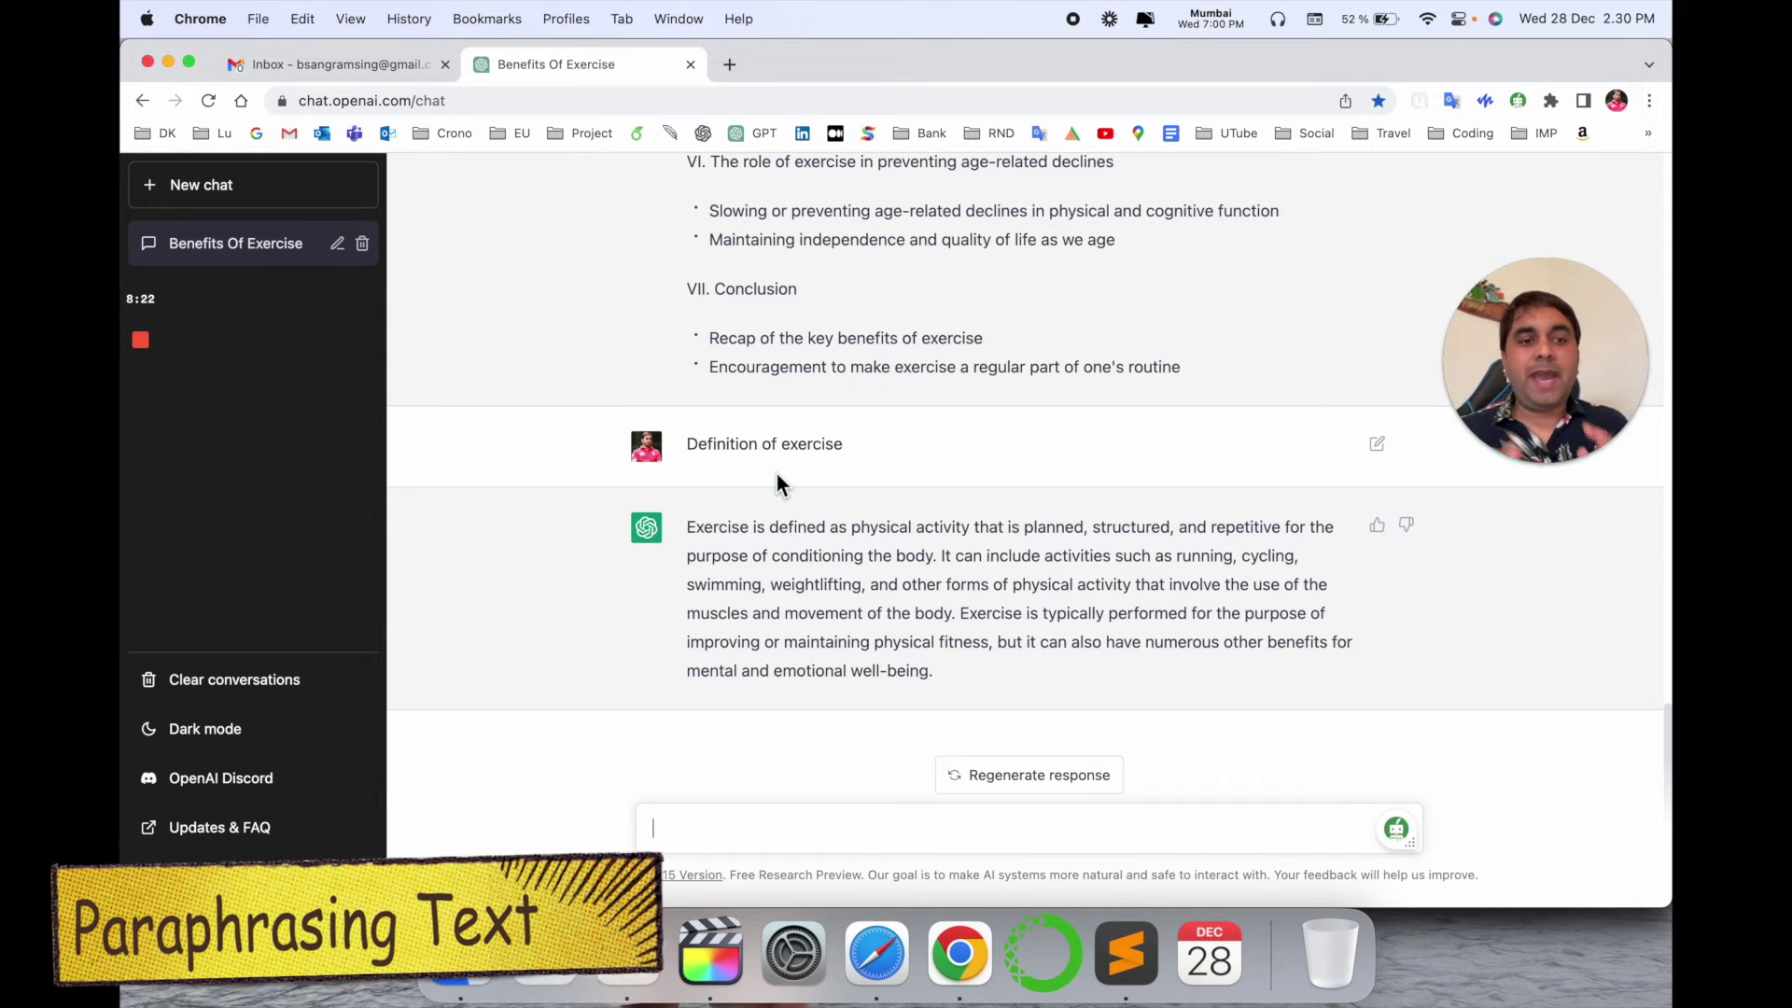
# Ask ChatGPT to paraphrase 'Exercise is important for maintaining physical and mental health'.
pyautogui.press('super+v')
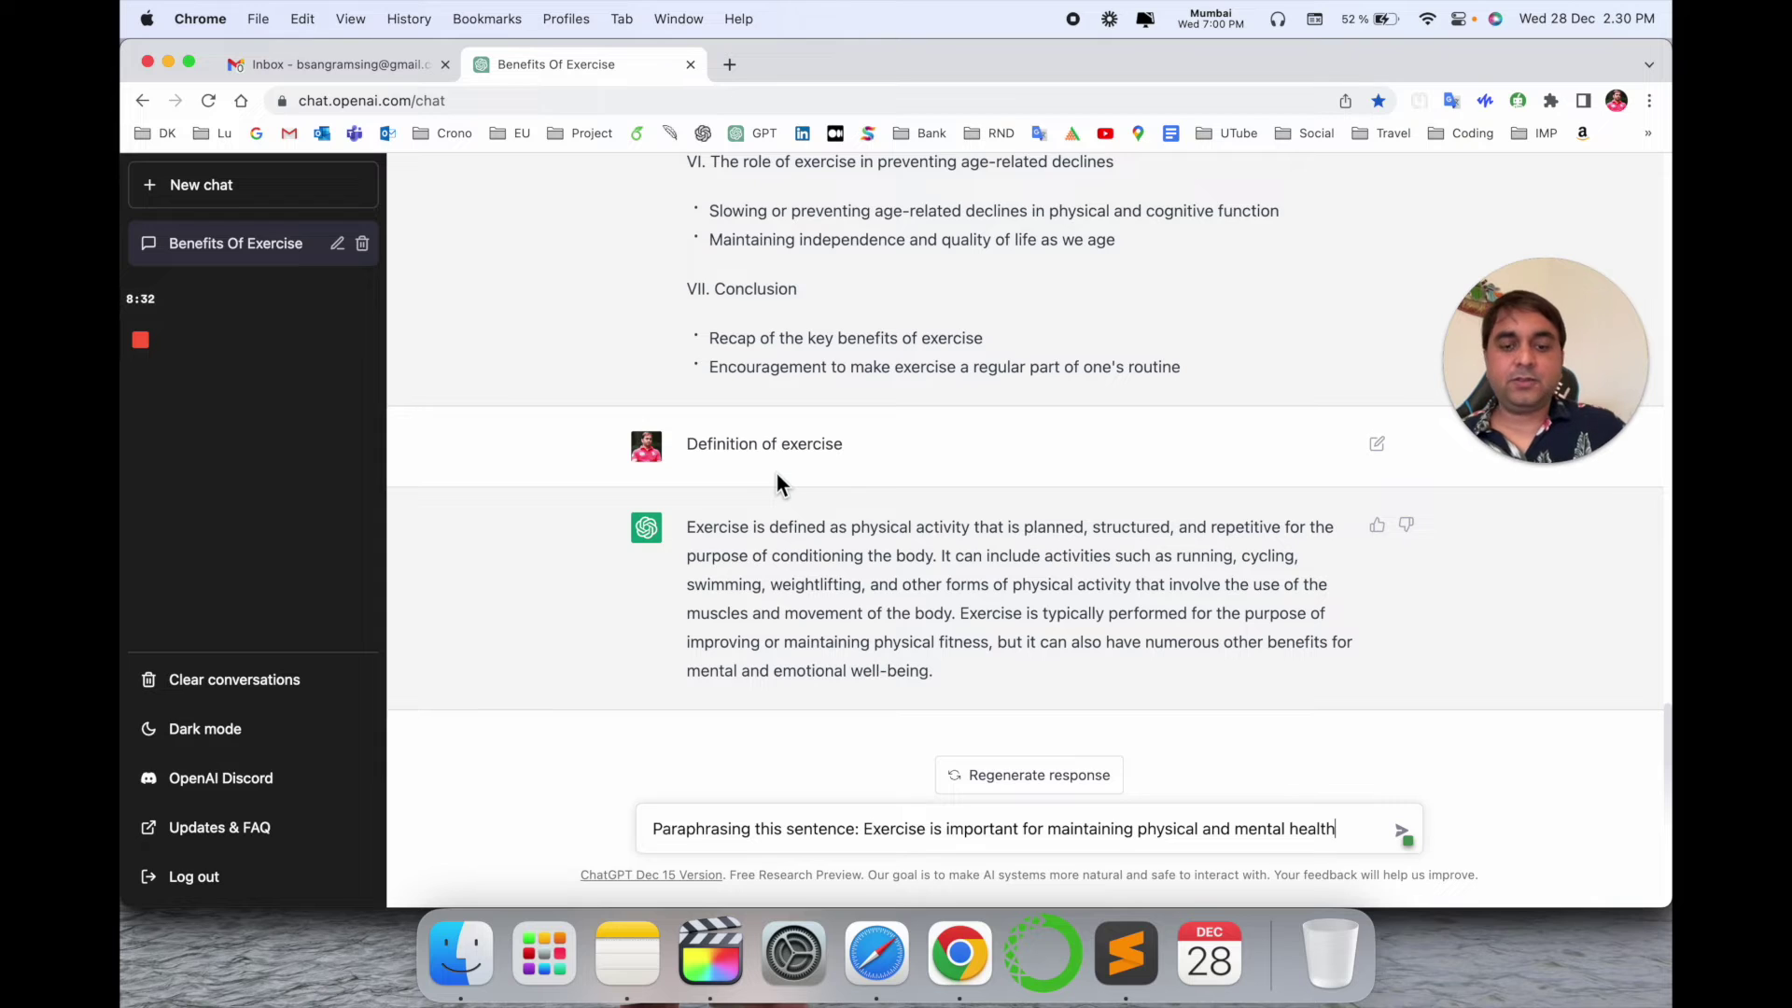
pyautogui.press('Return')
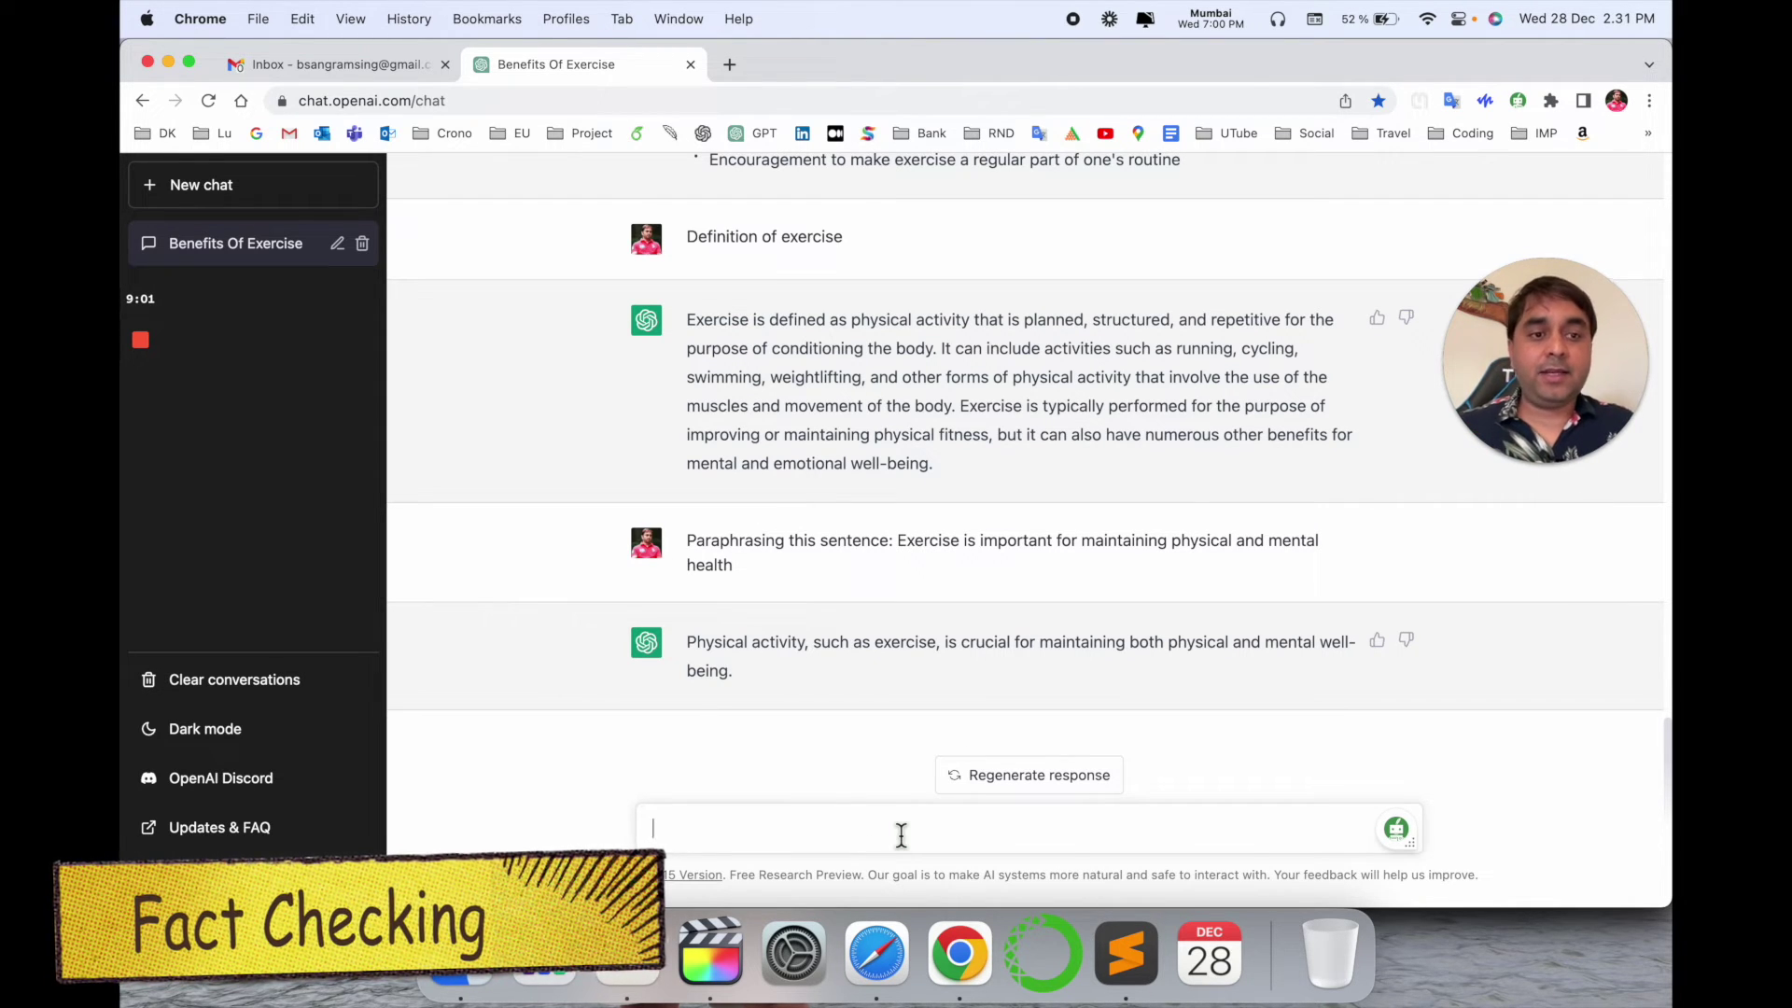
# Request four linked sources showing exercise improves mental health, then paste the synonym prompt.
pyautogui.press('super+v')
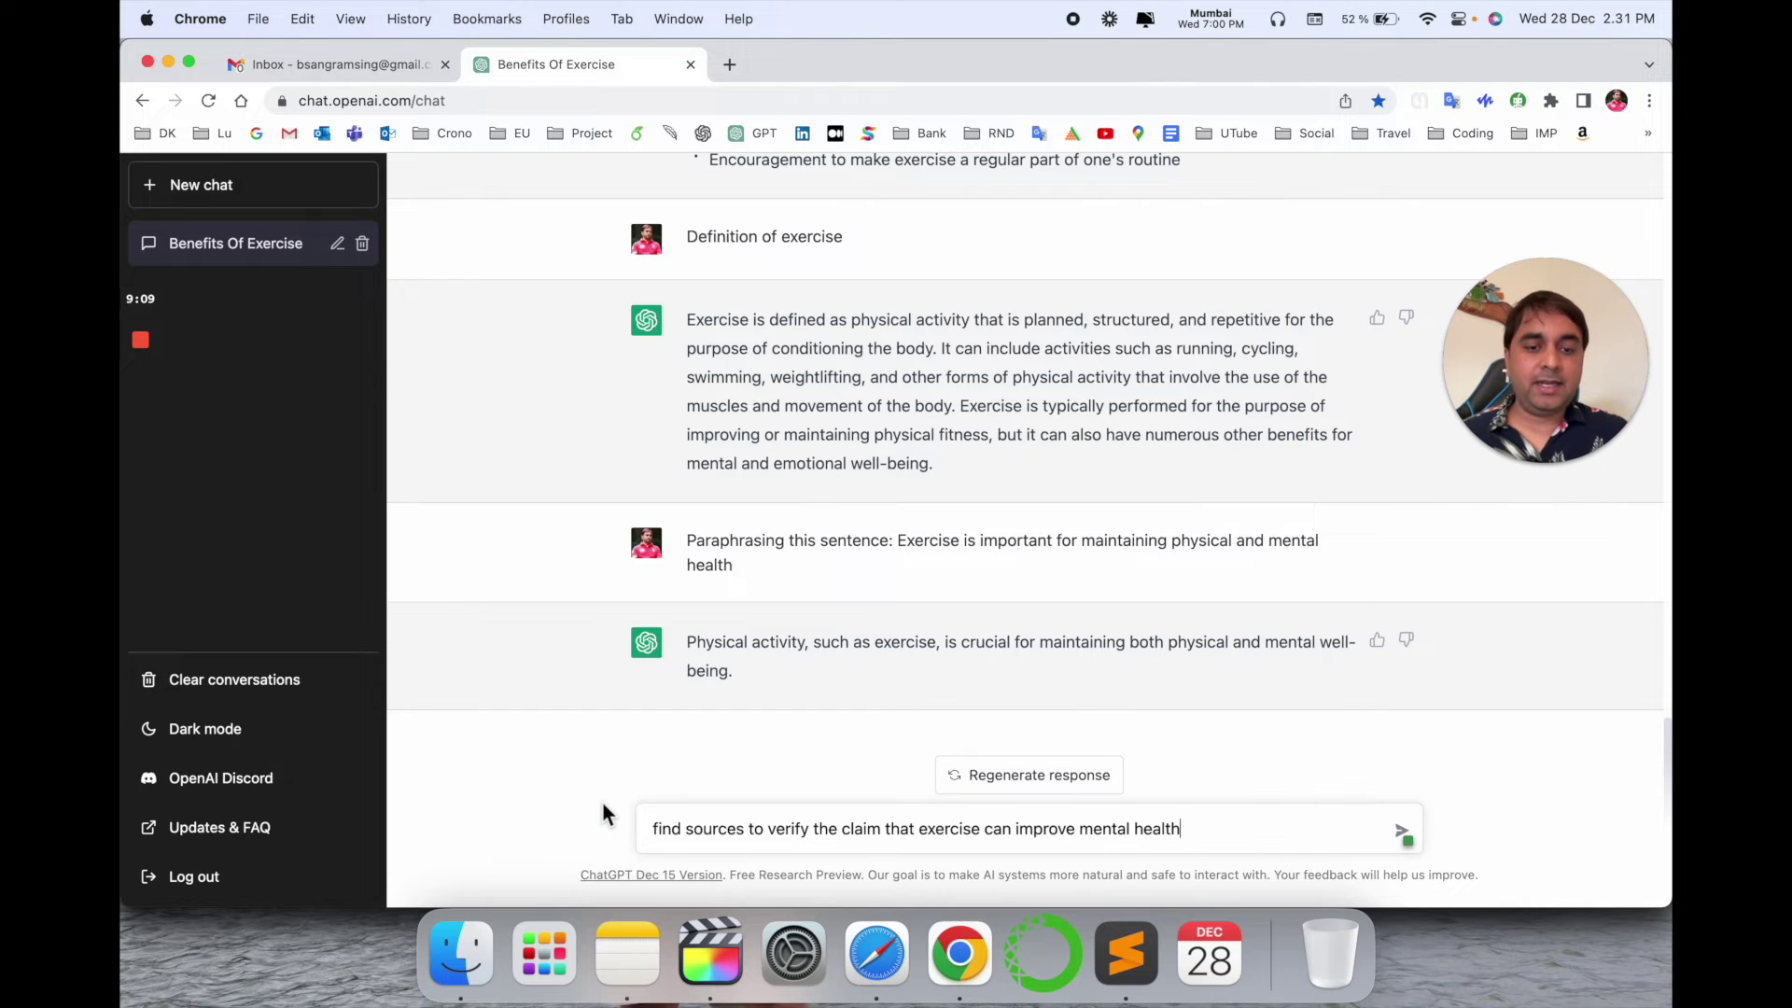
pyautogui.press('Return')
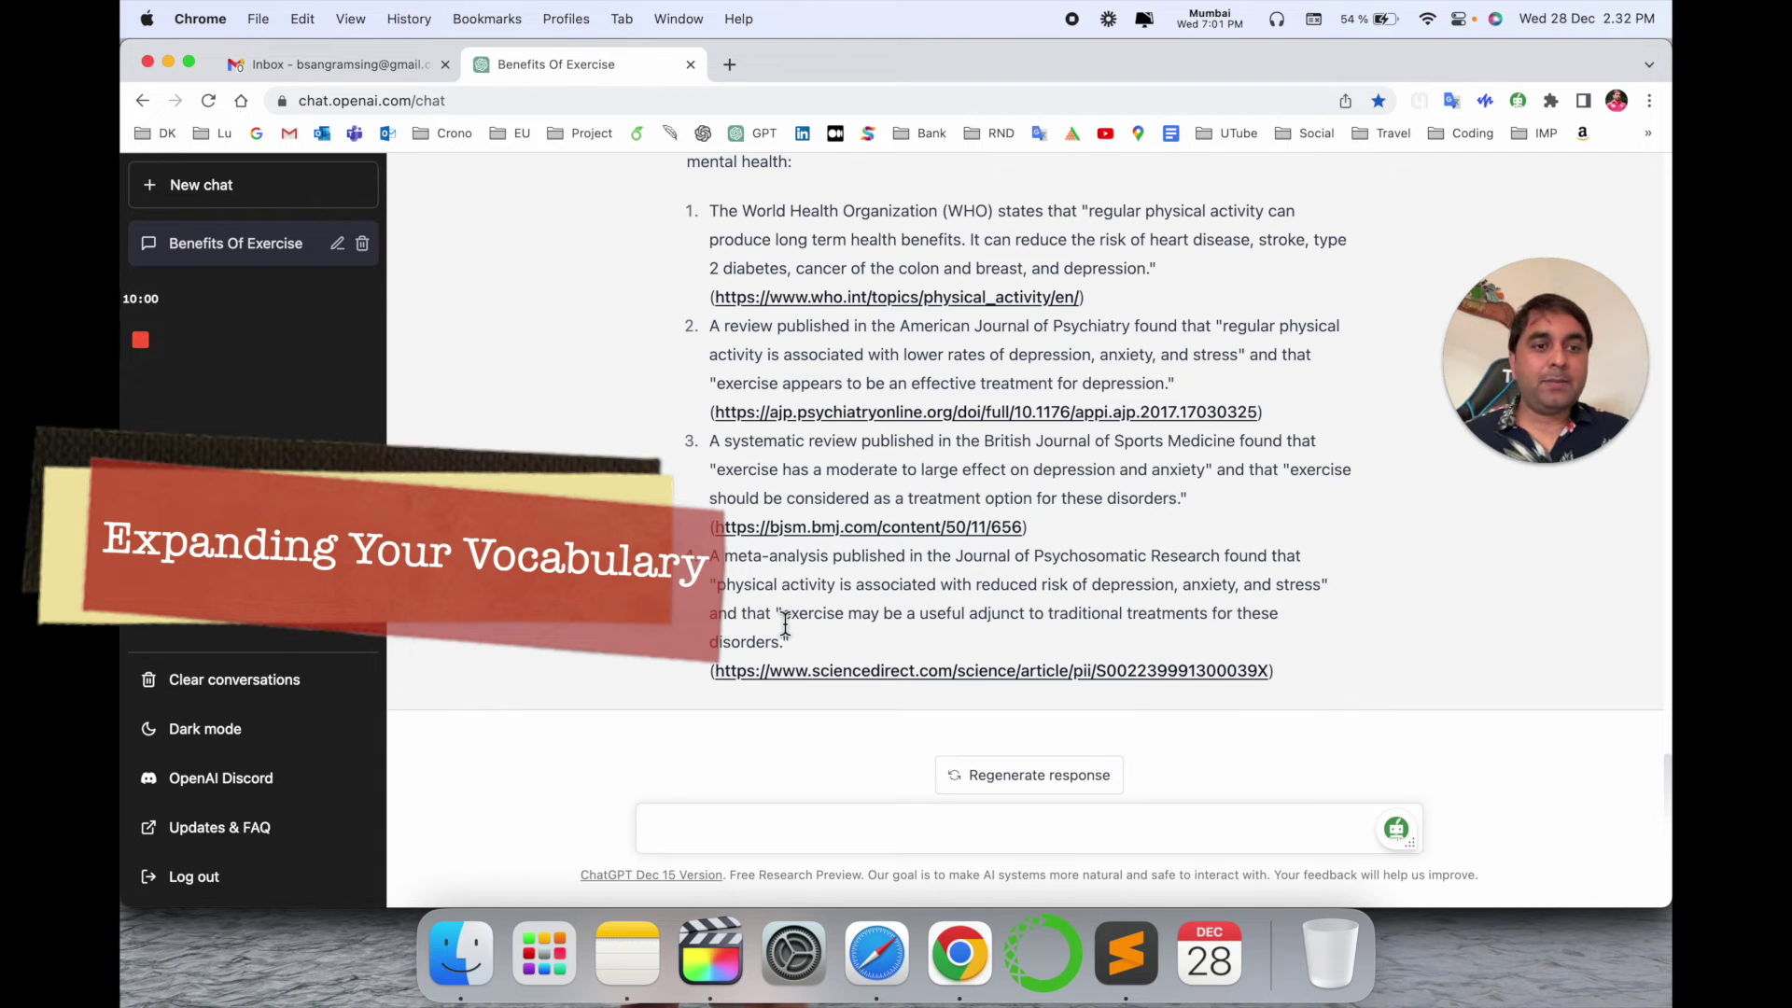
pyautogui.write('find synonym for the word exercise')
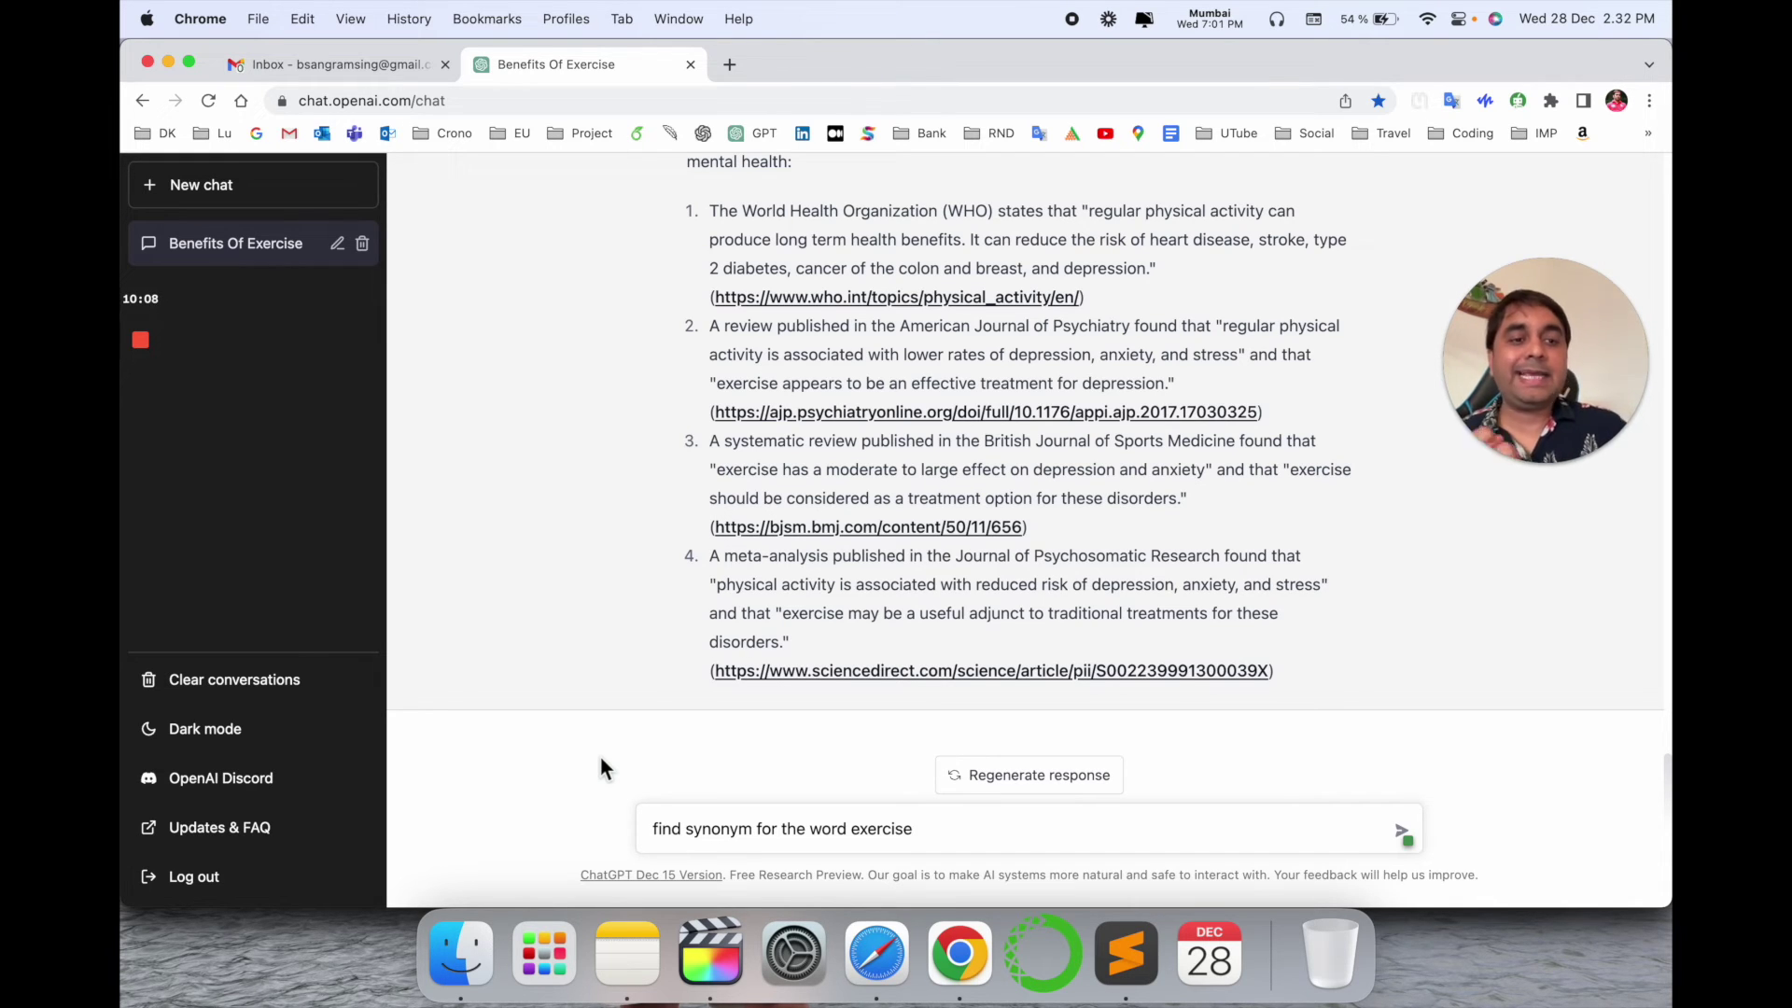
# Send 'find synonym for the word exercise', then paste the conclusion prompt.
pyautogui.press('Return')
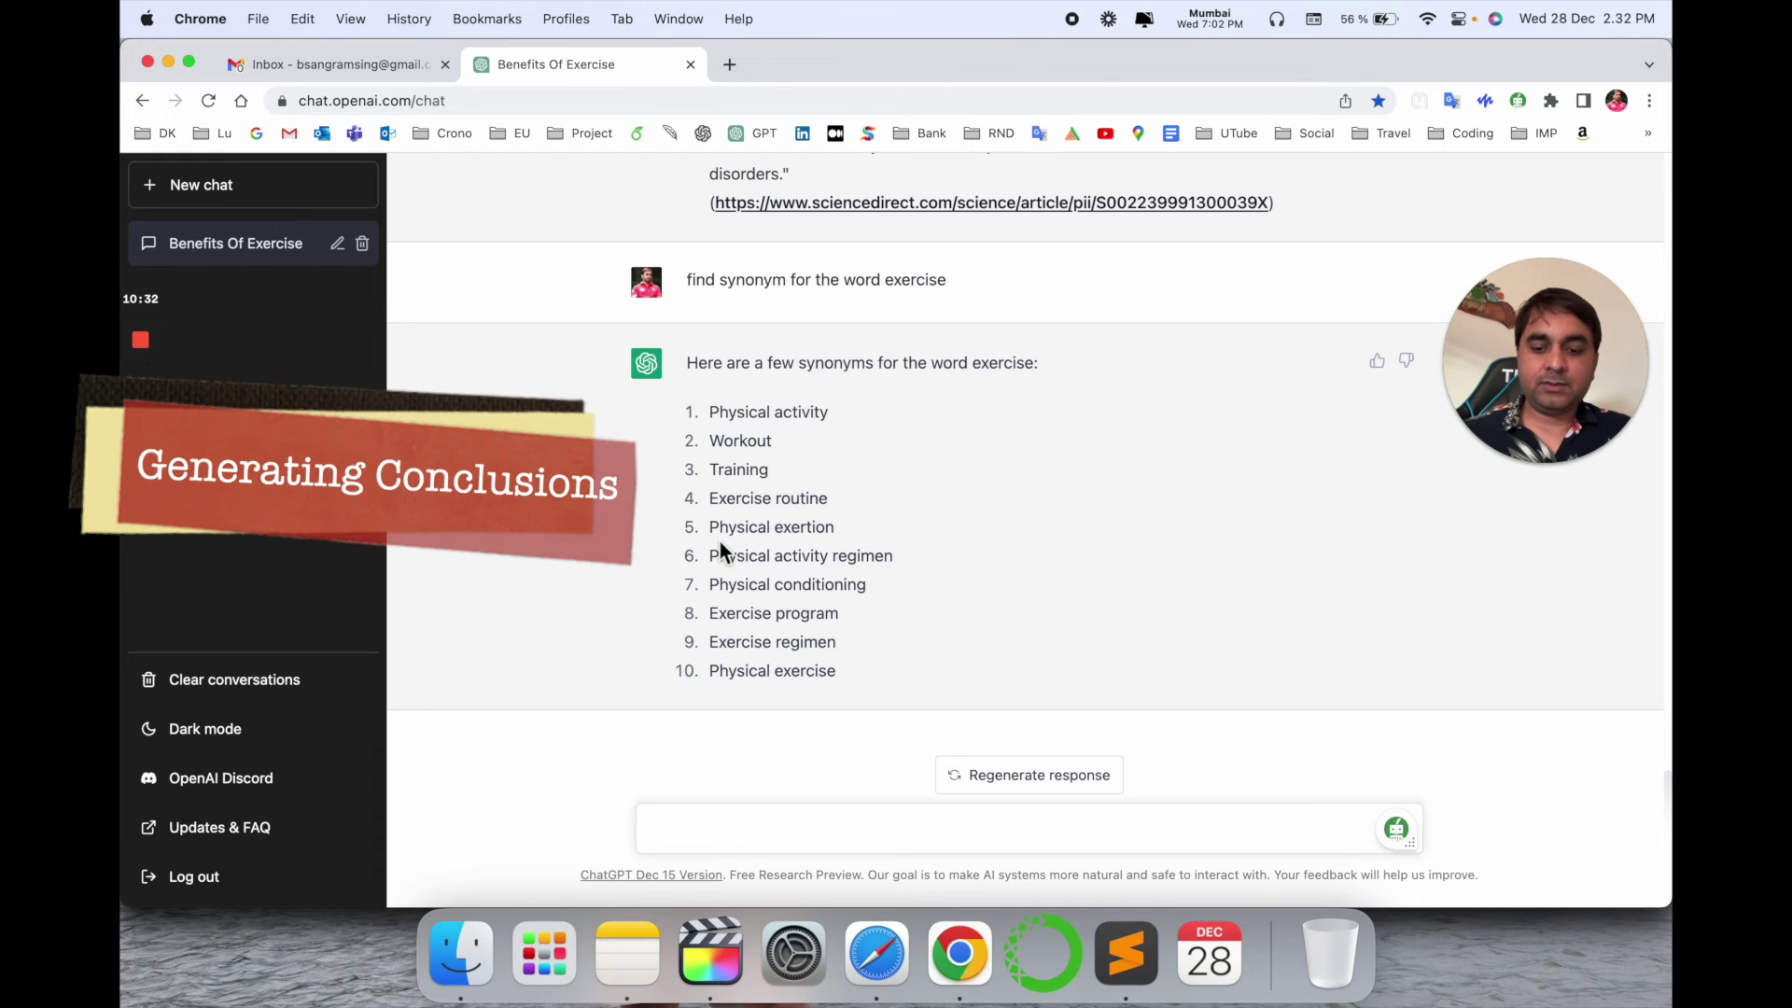
pyautogui.write('generate a conclusion for an article about the benefit of exercise')
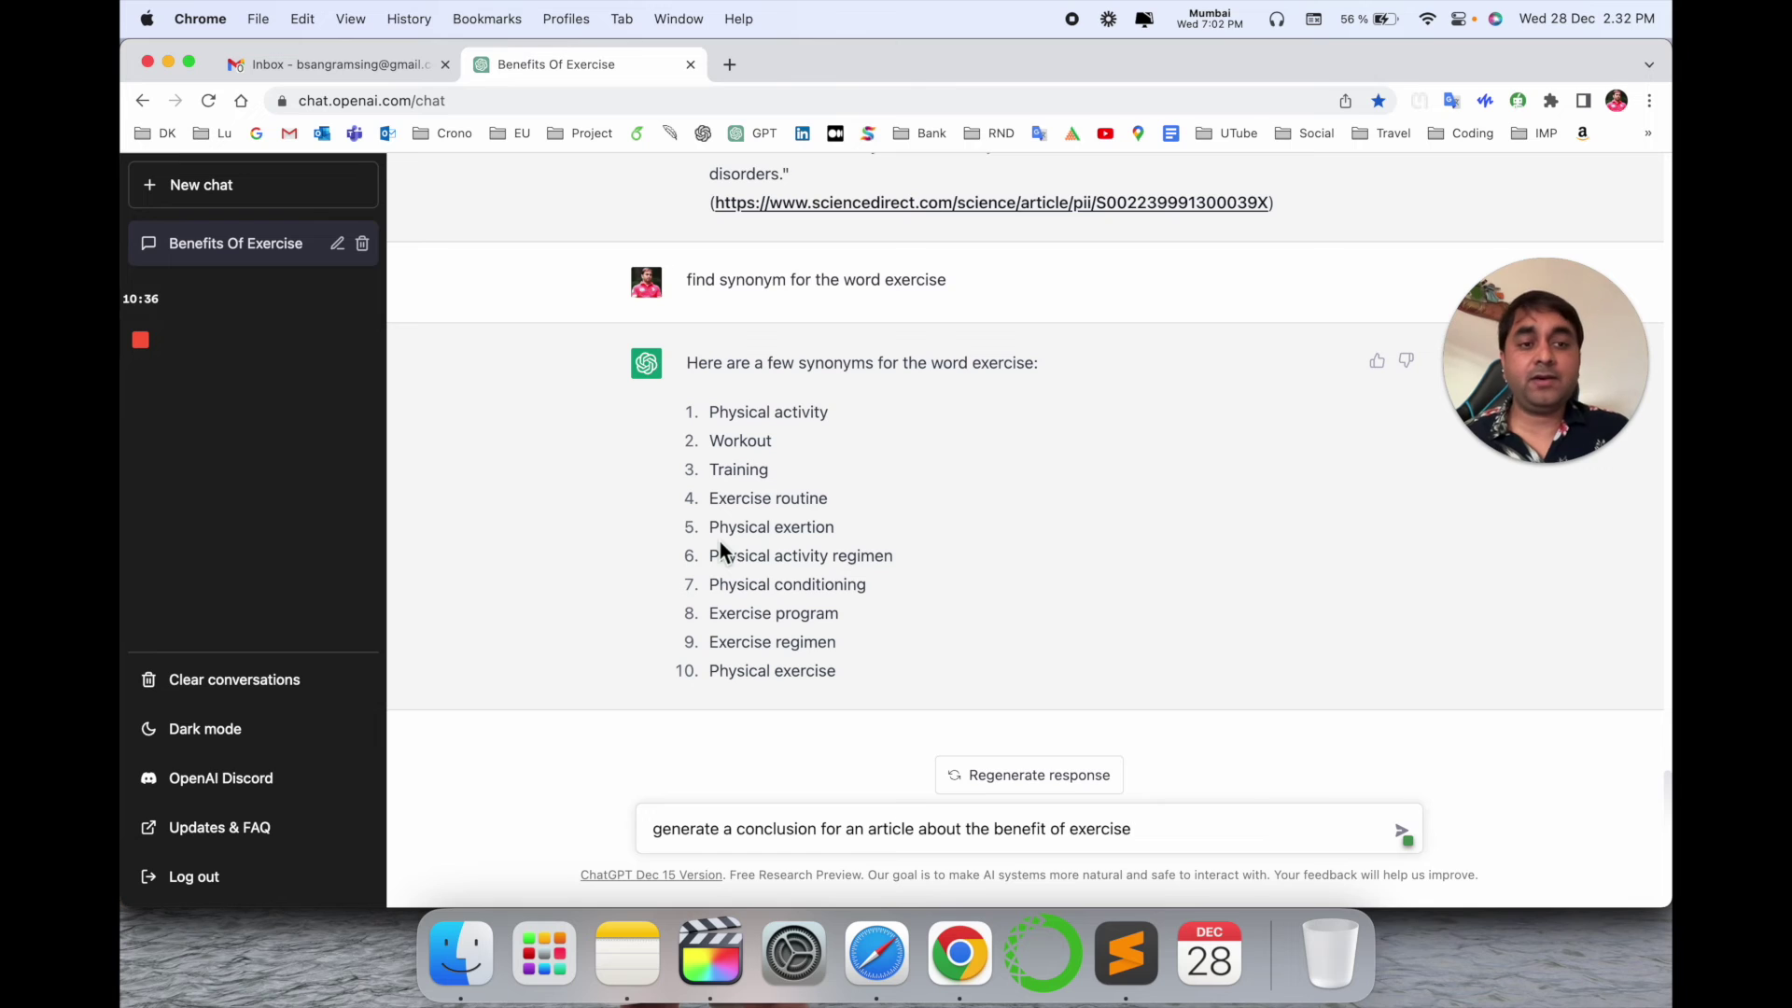
# Send the prompt asking ChatGPT for a conclusion paragraph to the exercise article.
pyautogui.press('Return')
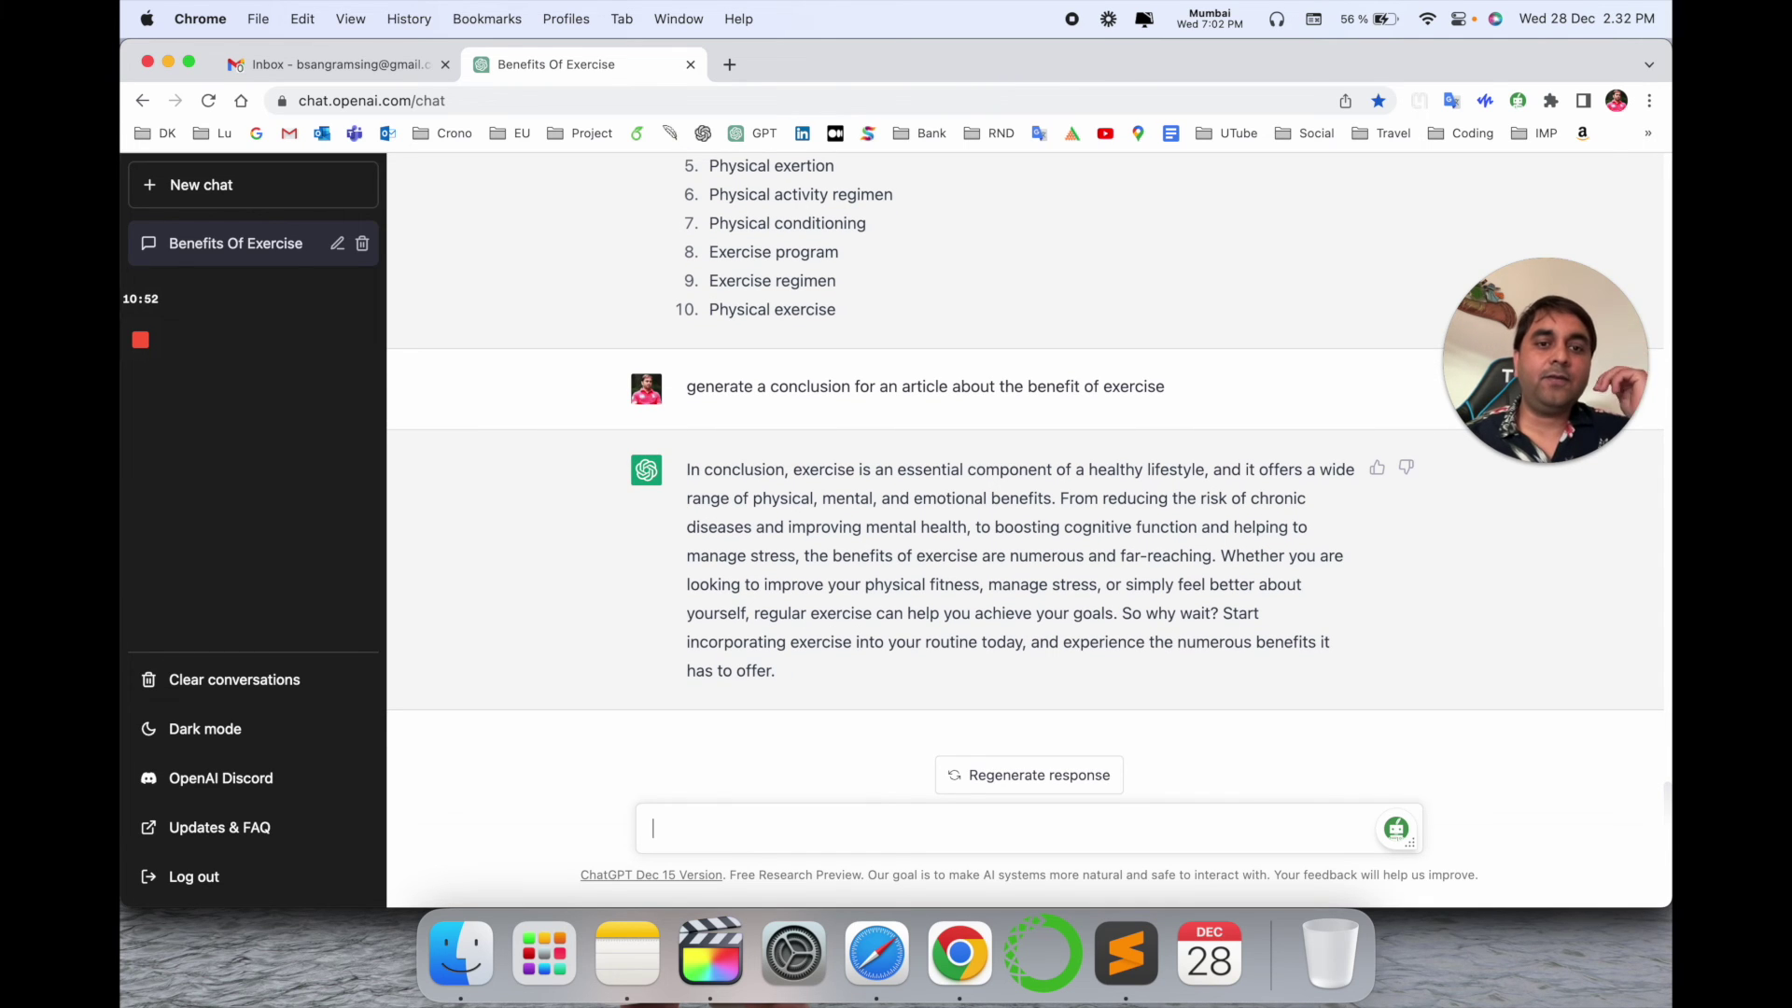
pyautogui.scroll(20, 892, 374)
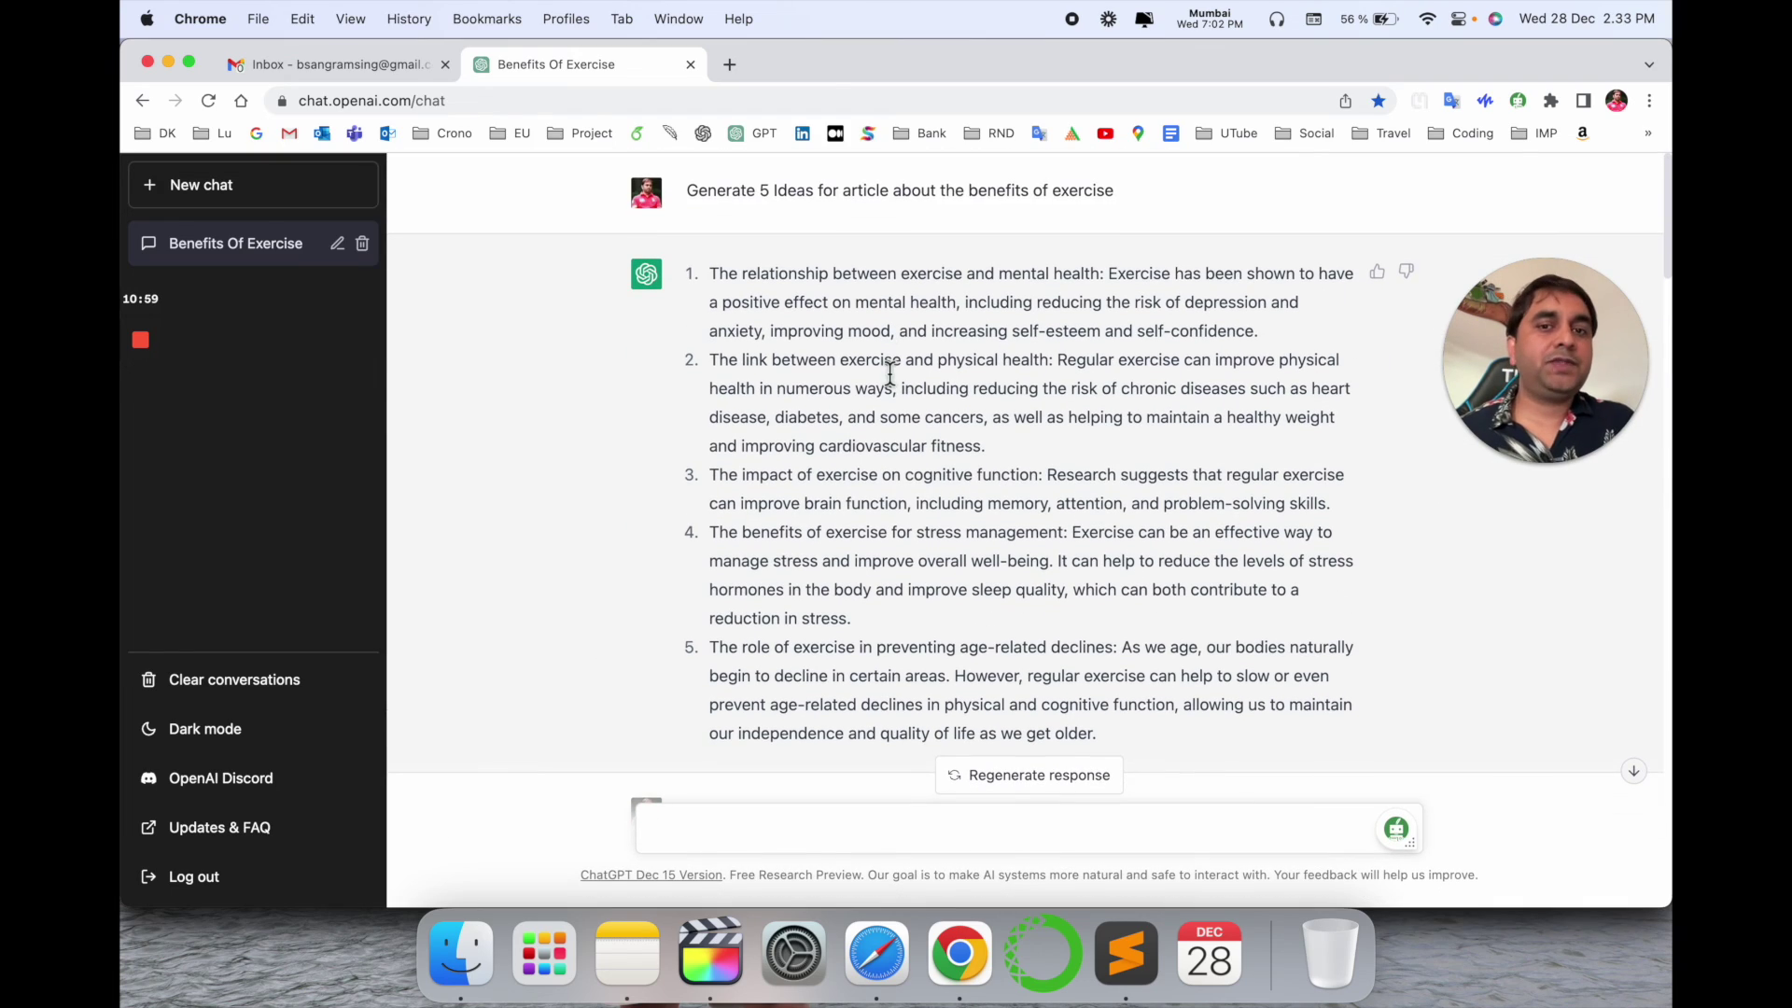
pyautogui.scroll(-15, 974, 394)
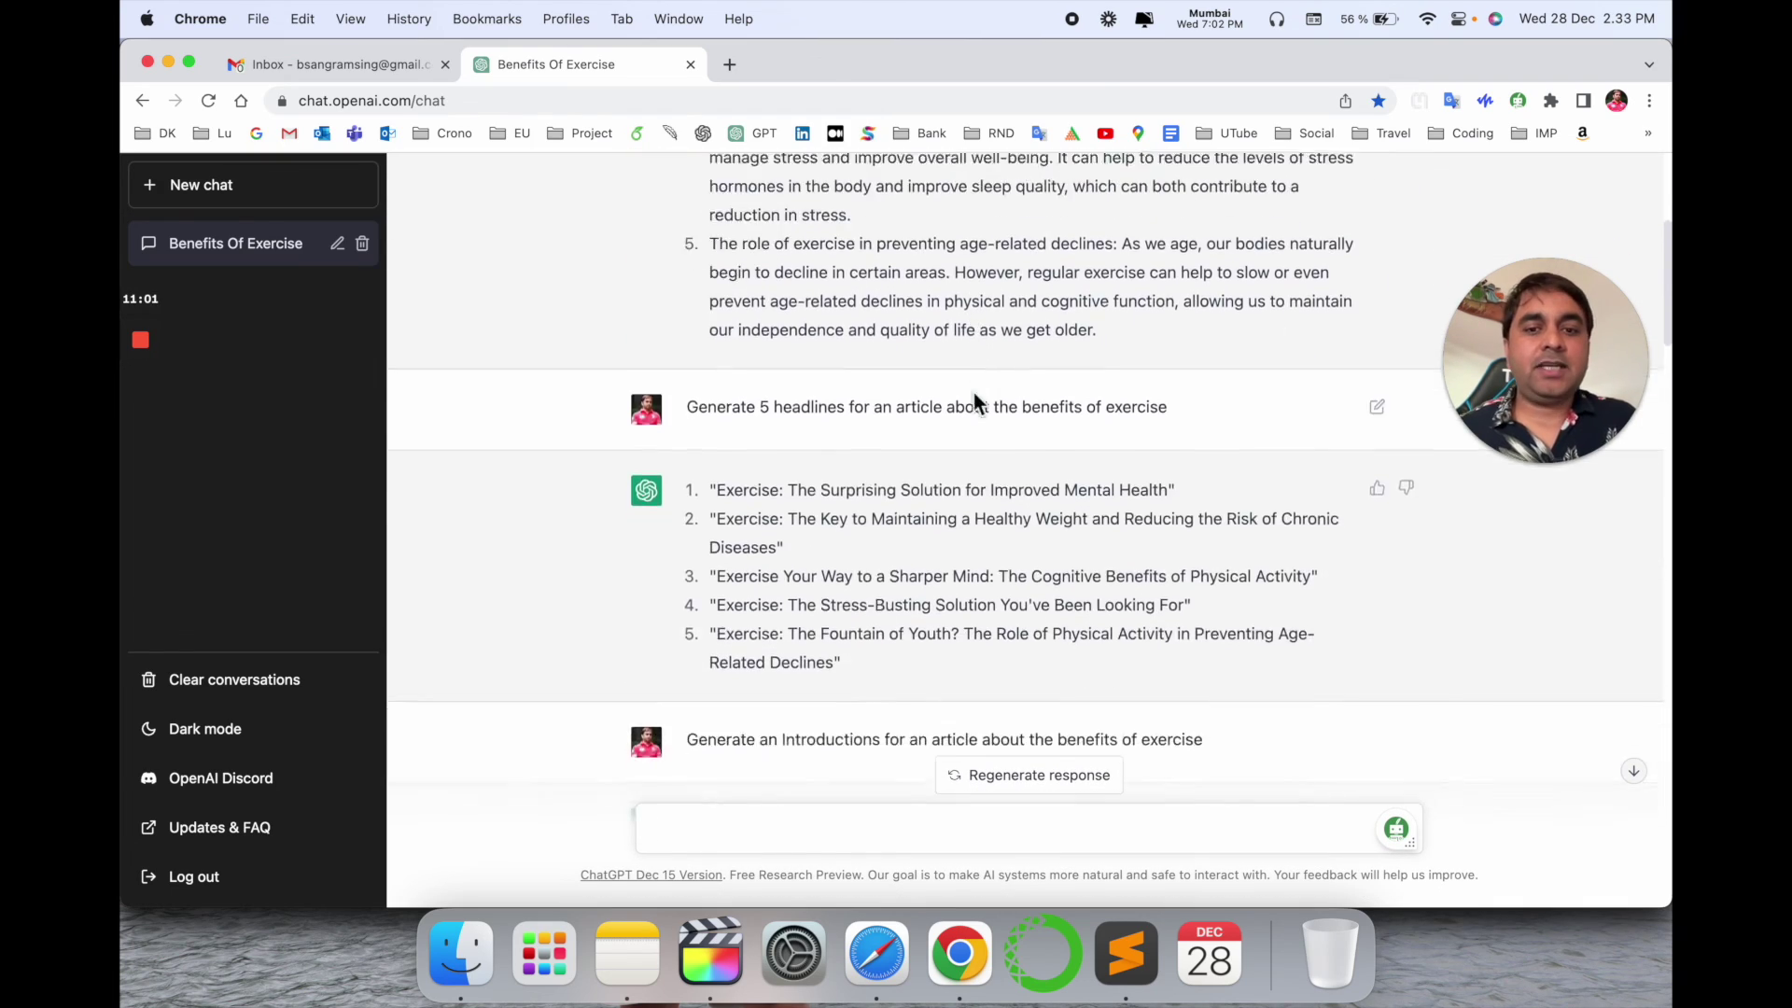
pyautogui.scroll(-20, 975, 397)
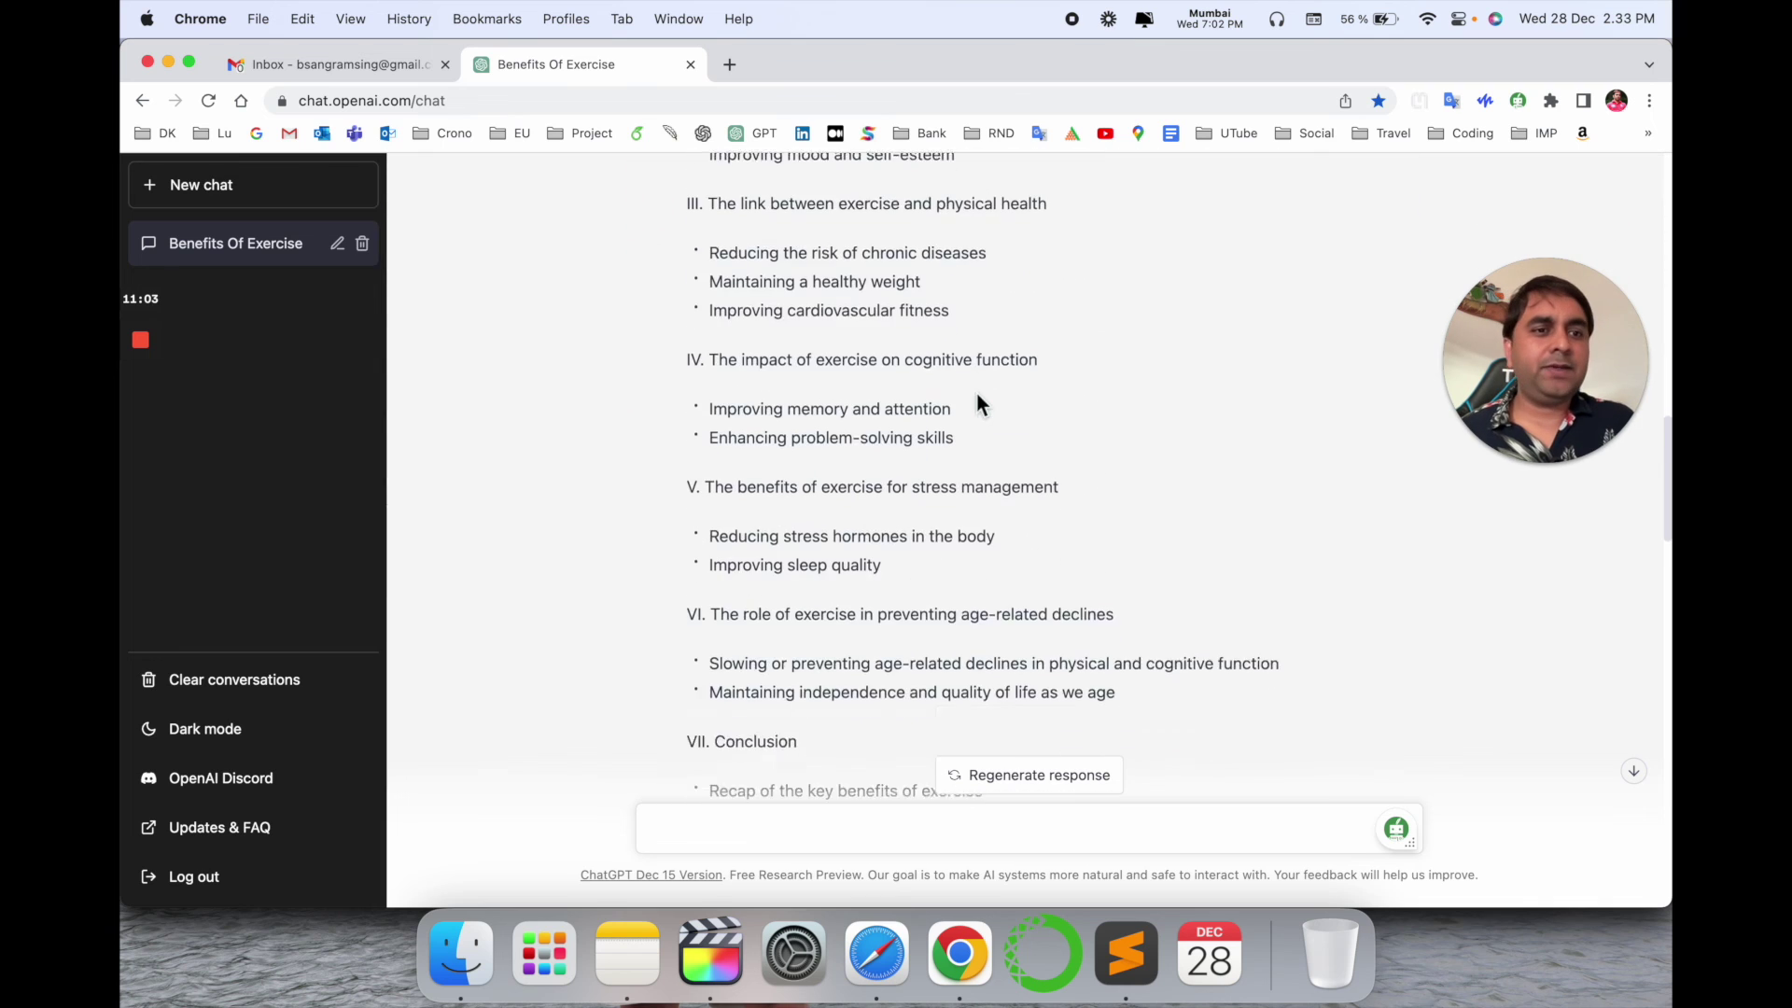
pyautogui.scroll(-20, 977, 401)
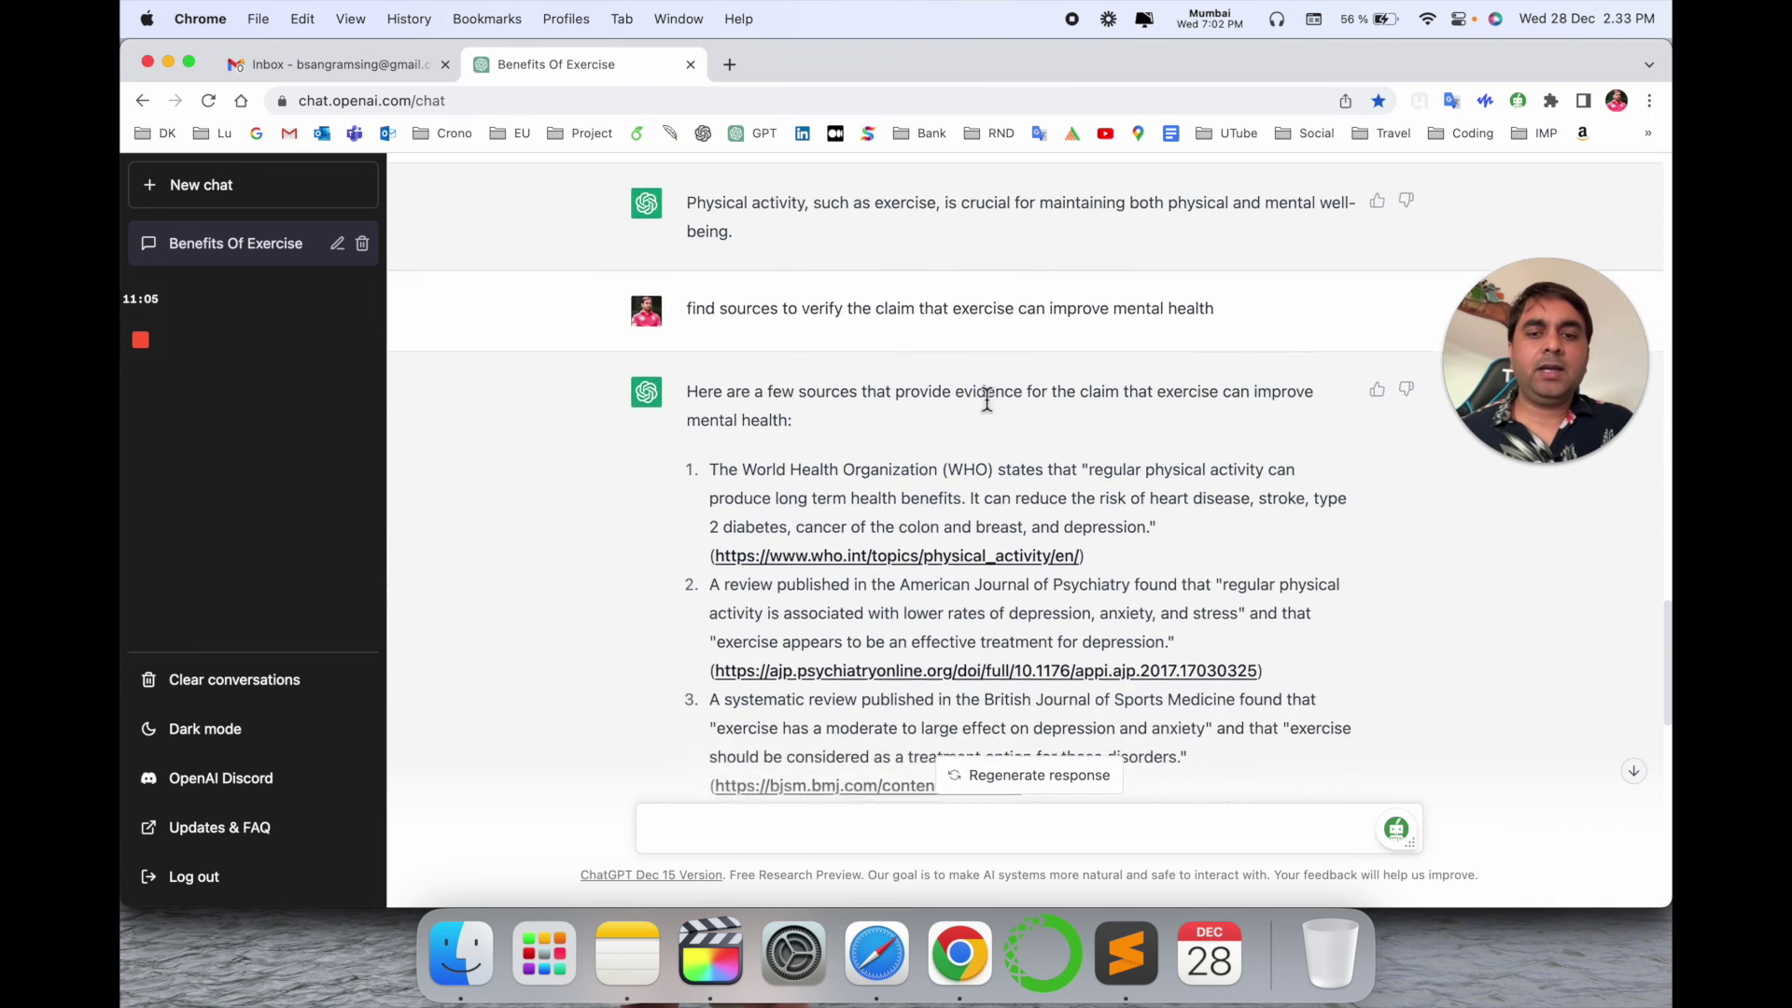
pyautogui.scroll(-15, 982, 401)
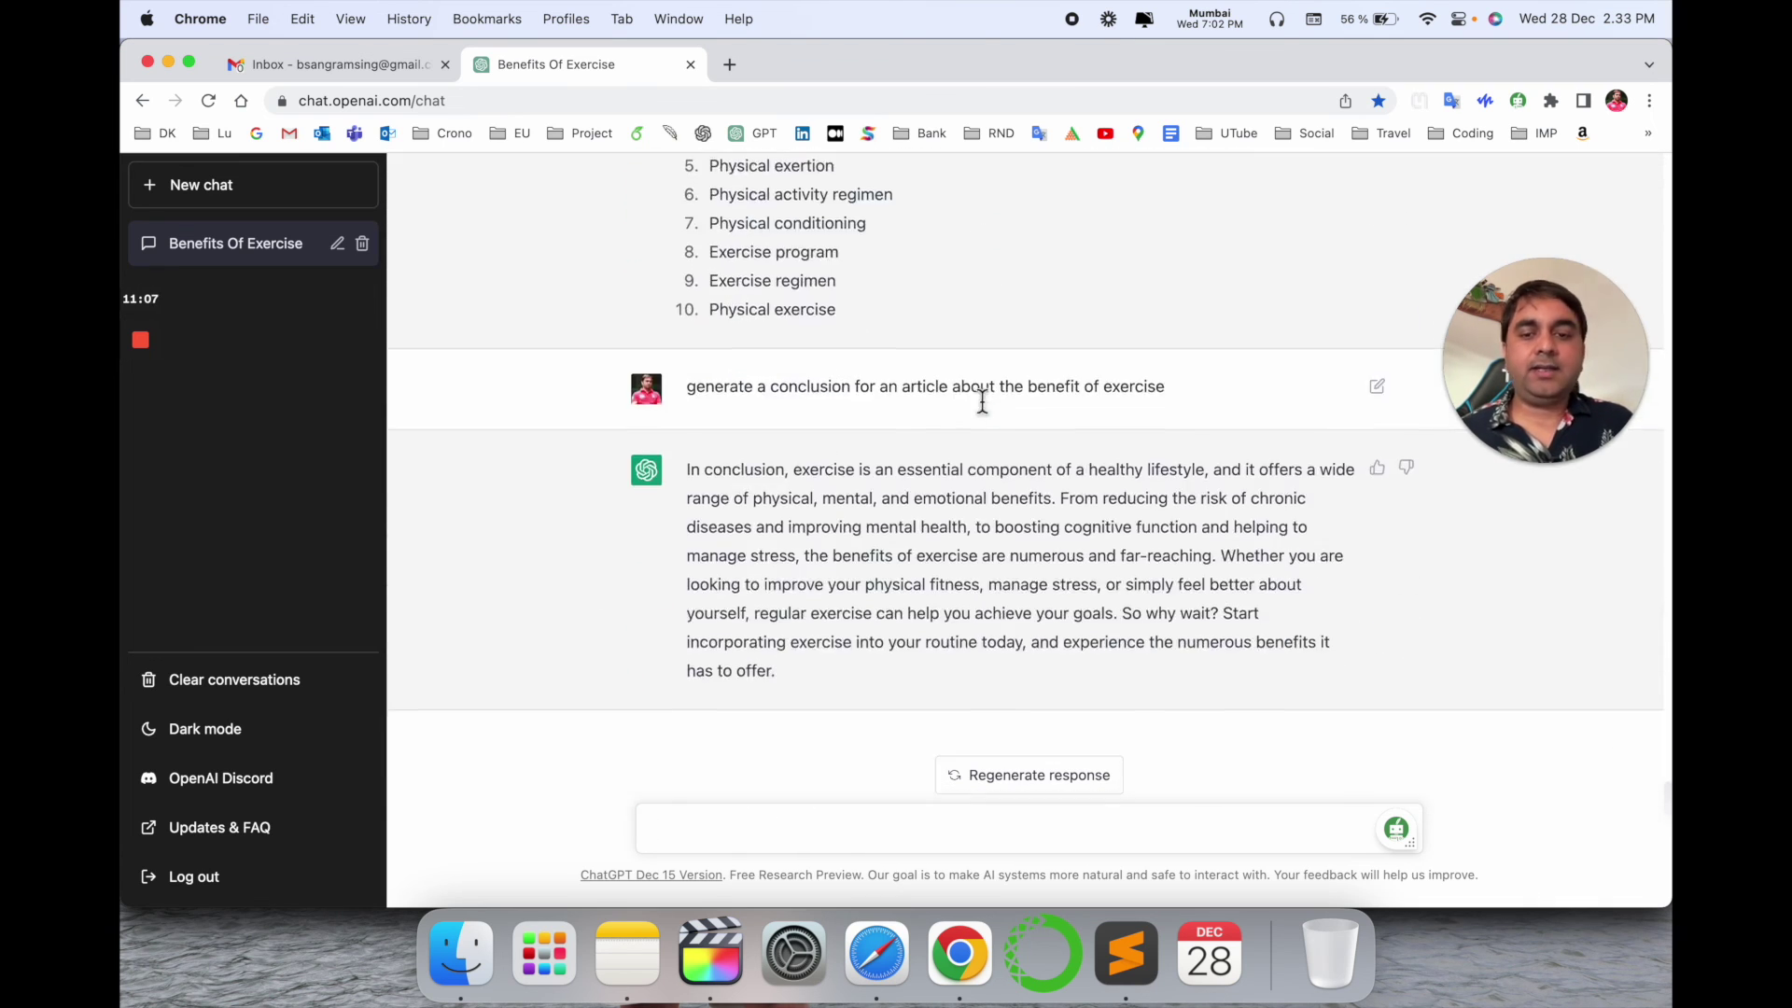